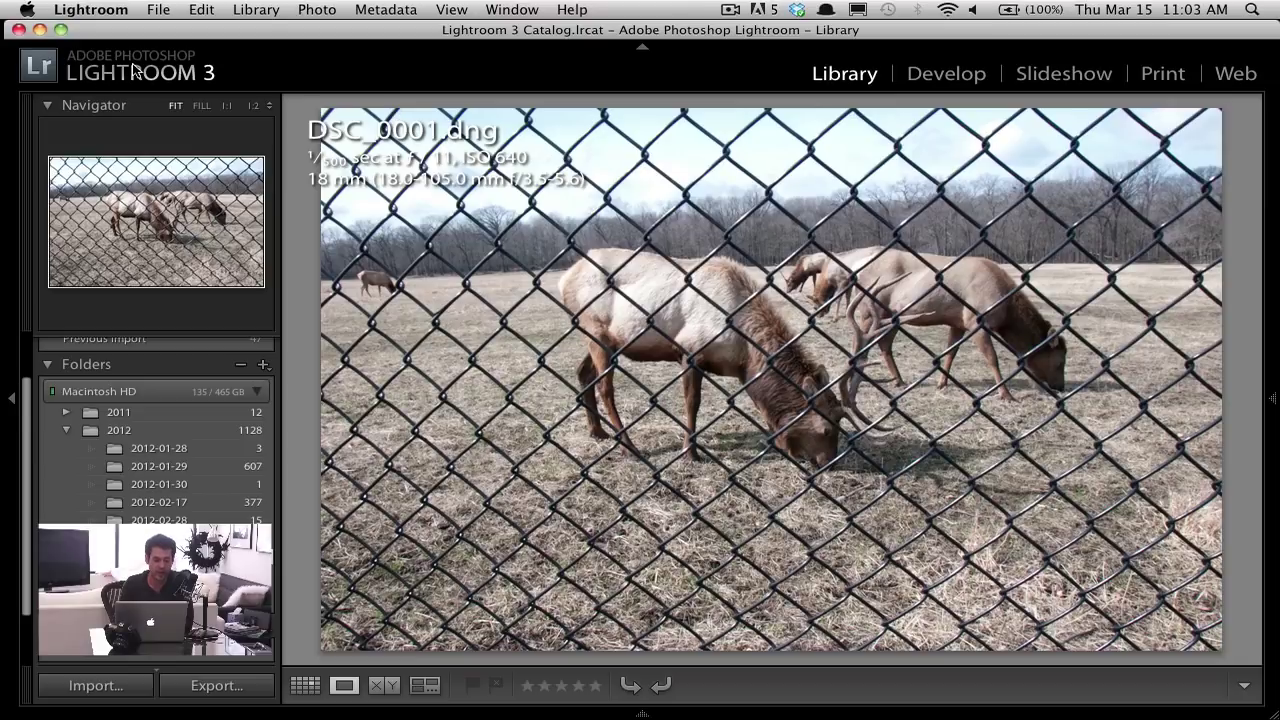
Start importing photos from the EOS_DIGITAL card and scroll down to _MG_4990
click(150, 10)
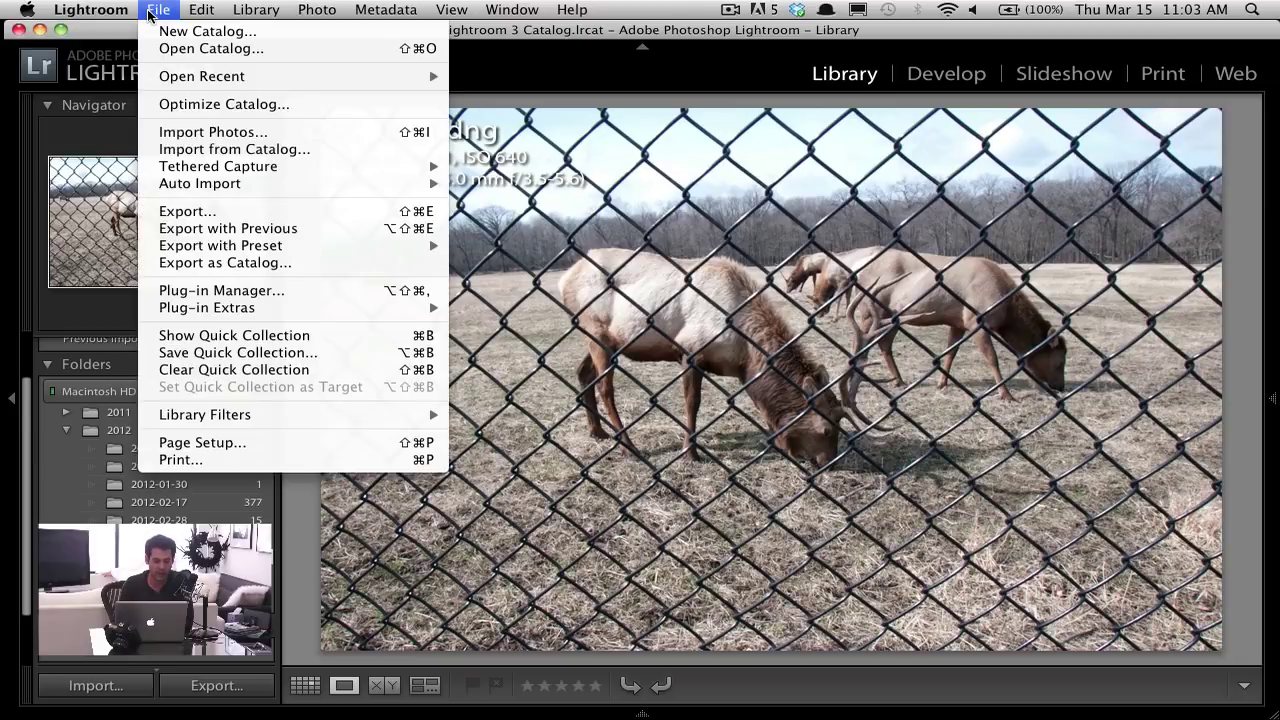
click(293, 137)
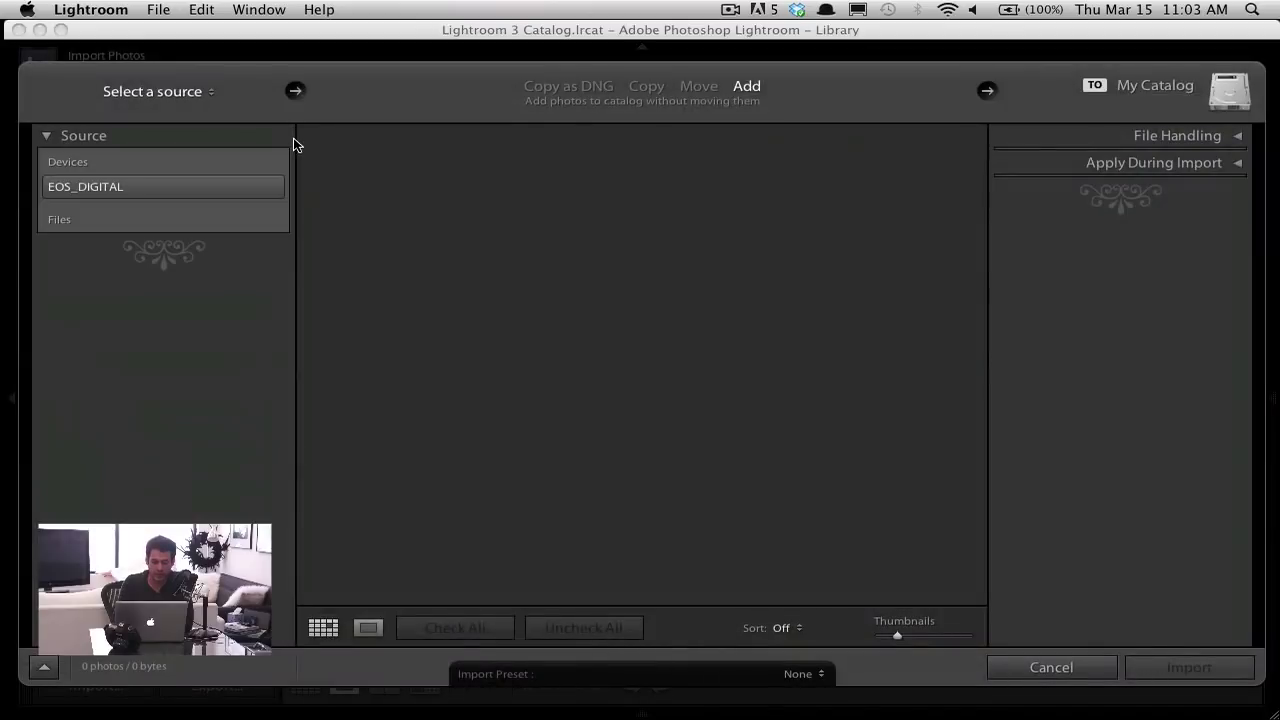
scroll(556, 413, down, 15)
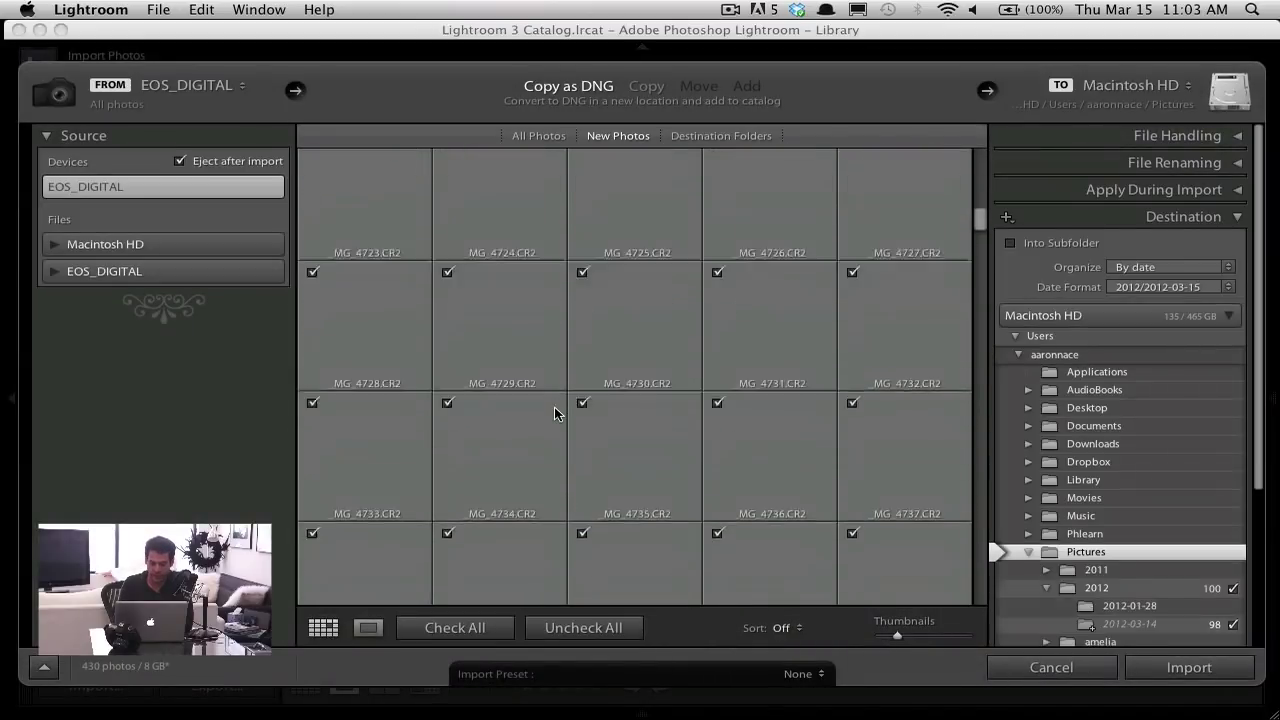
scroll(555, 413, down, 10)
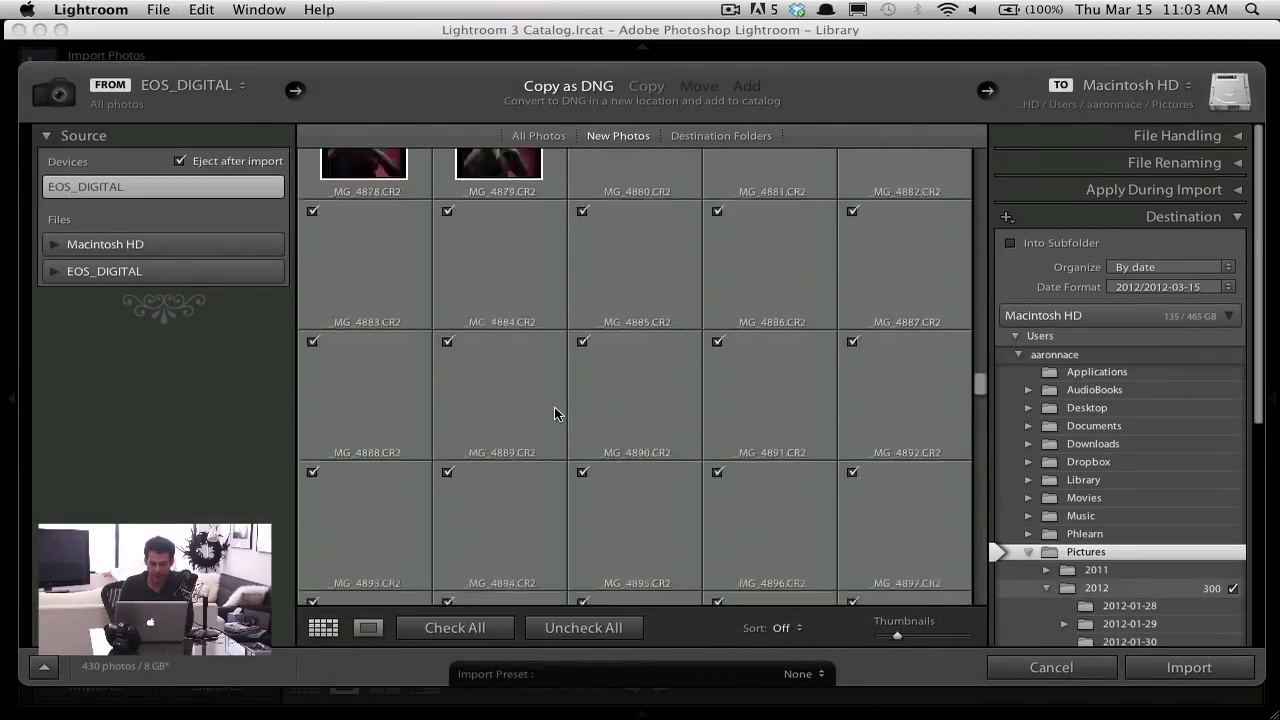
scroll(556, 413, down, 5)
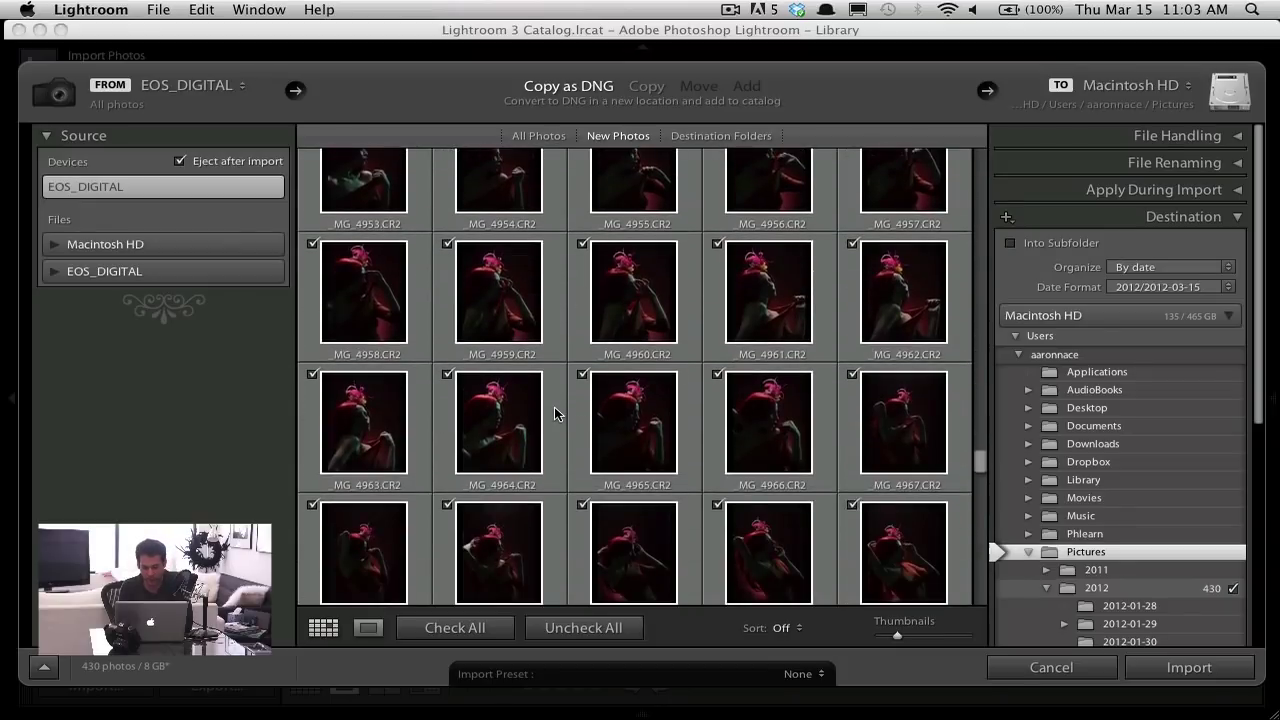
scroll(556, 413, down, 6)
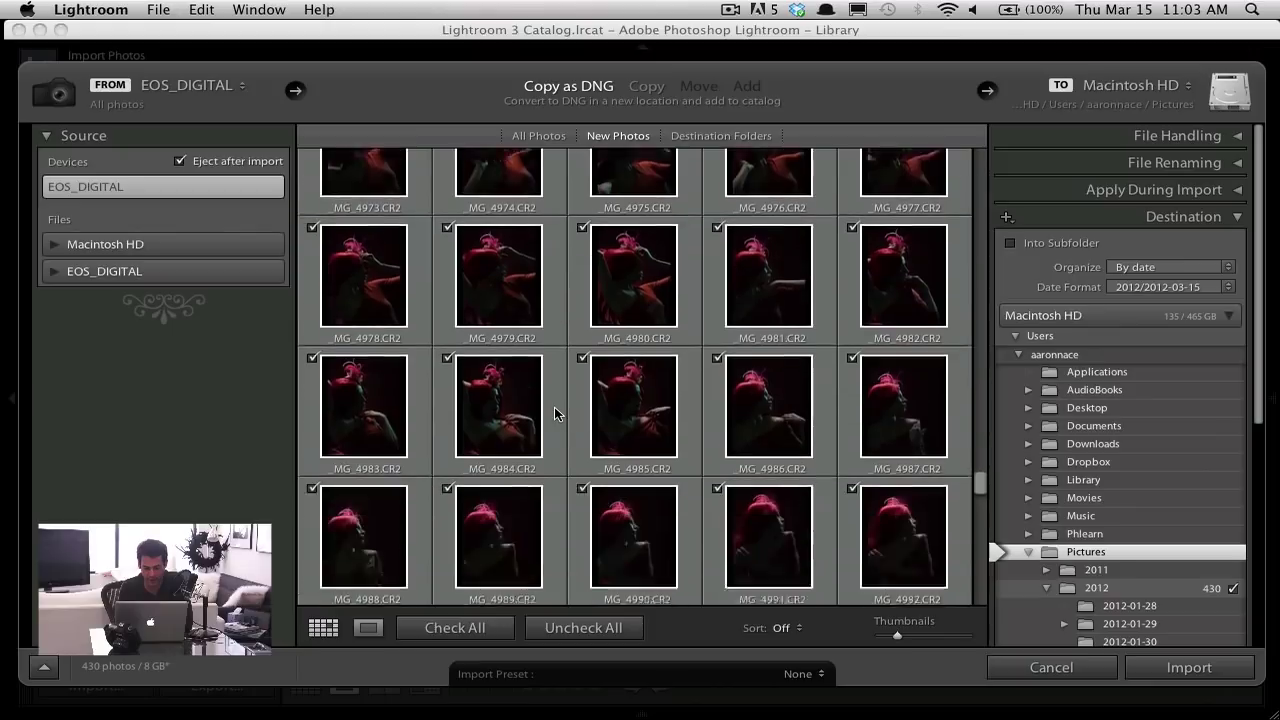
scroll(554, 414, down, 1)
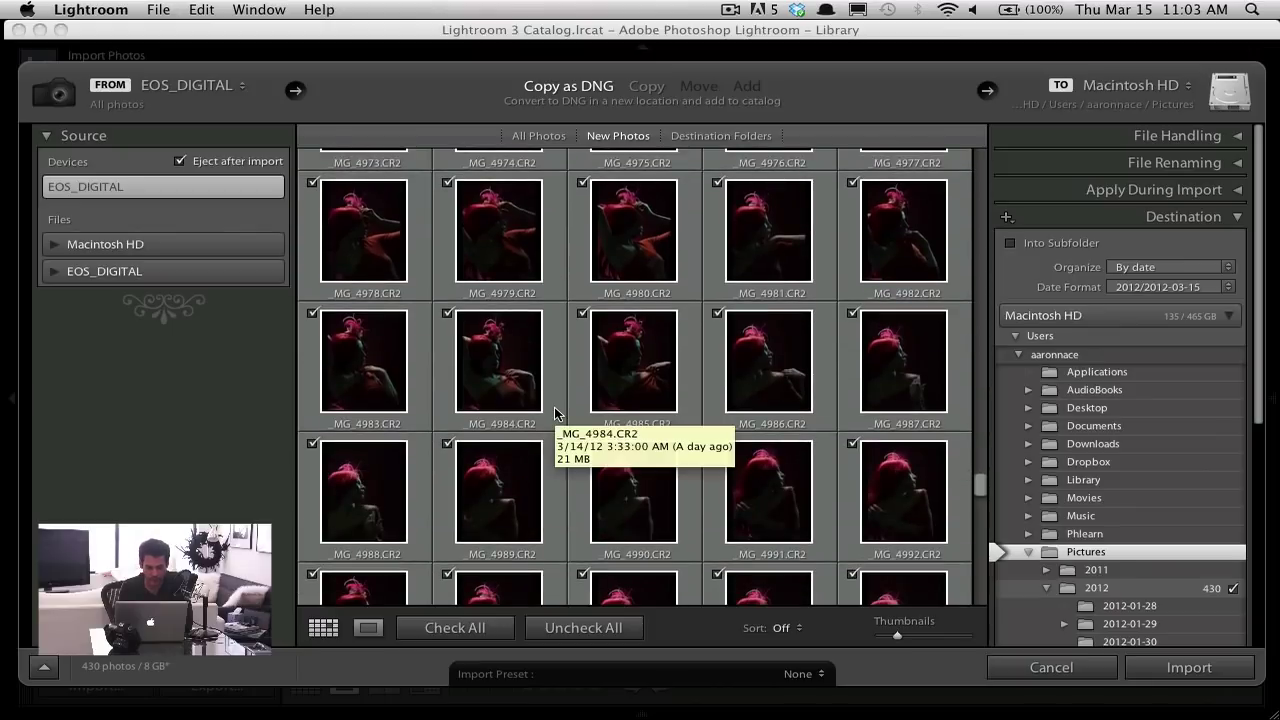
scroll(554, 412, down, 4)
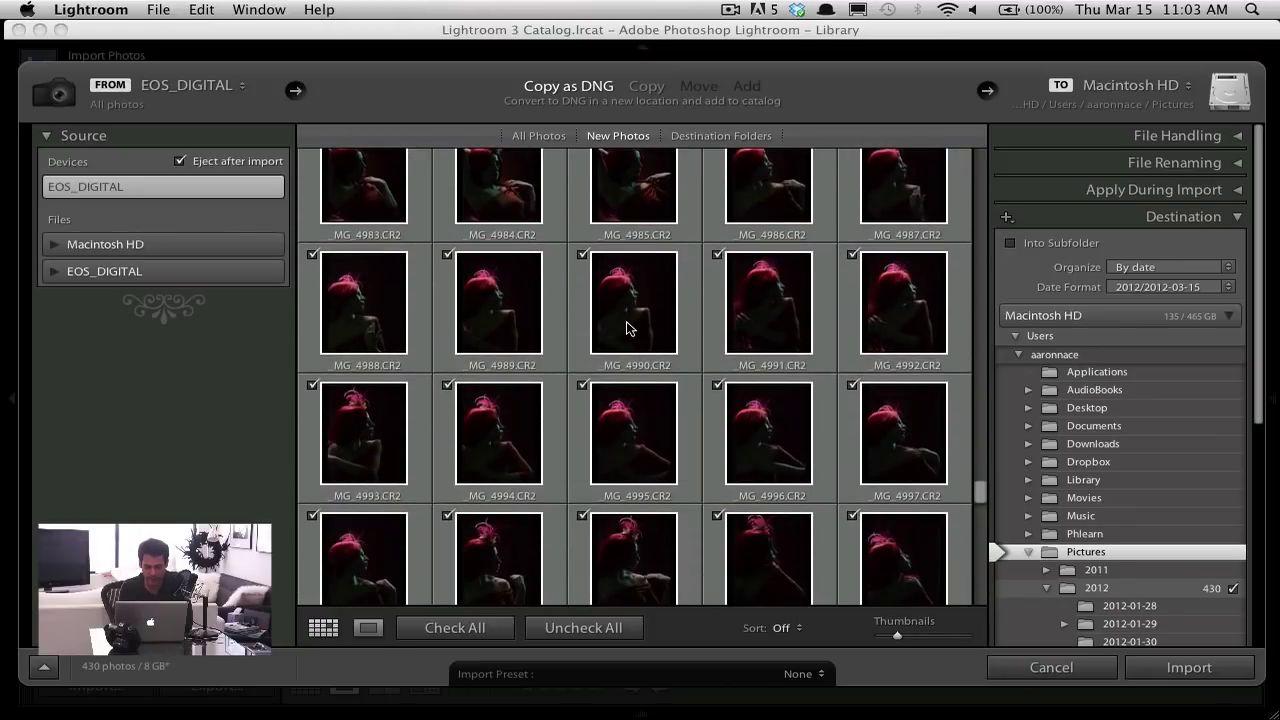
Uncheck all 430 photos, leaving only _MG_4990.CR2 marked for import
click(628, 328)
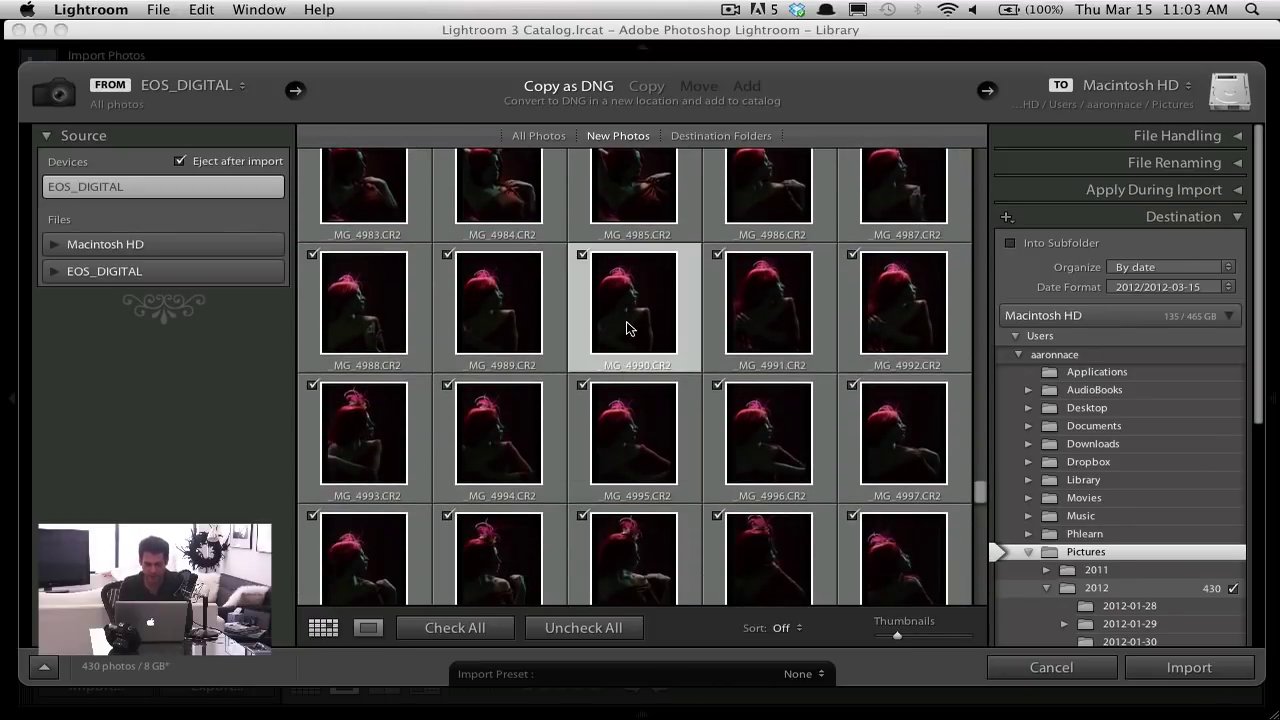
click(584, 627)
click(582, 256)
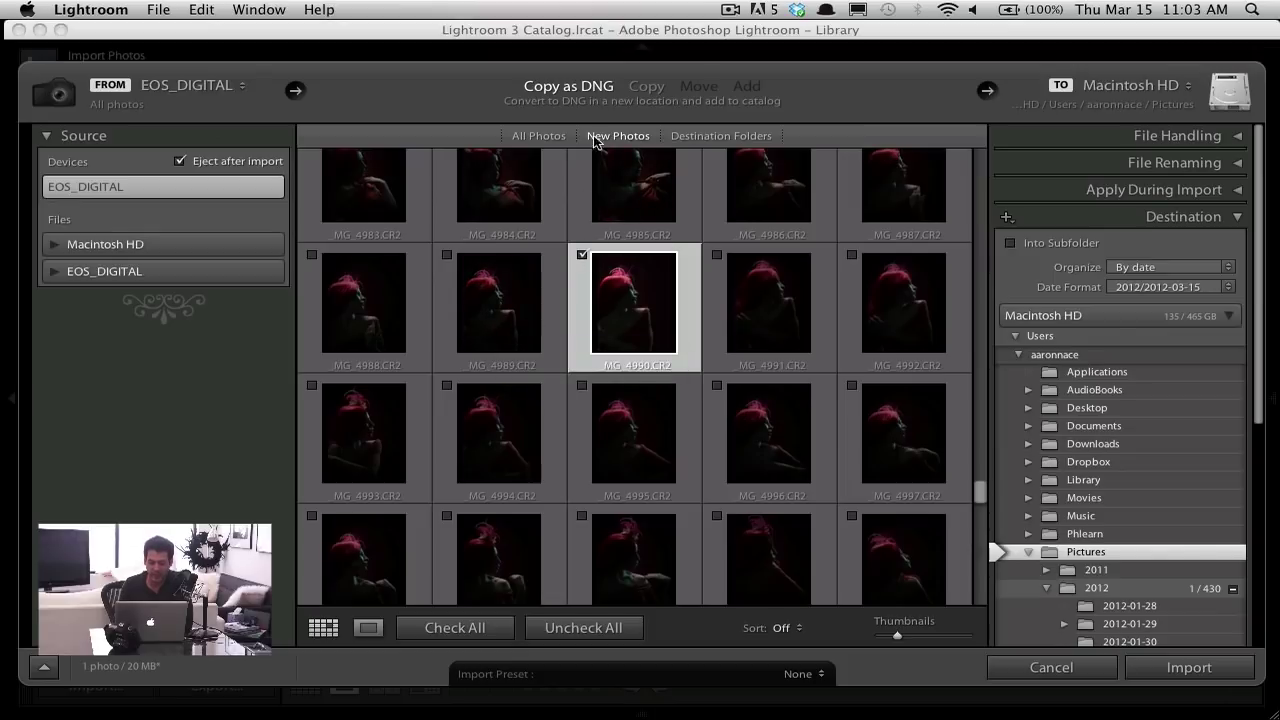
Enlarge import thumbnails to two per row, keep Copy as DNG, and browse destination folders
click(648, 87)
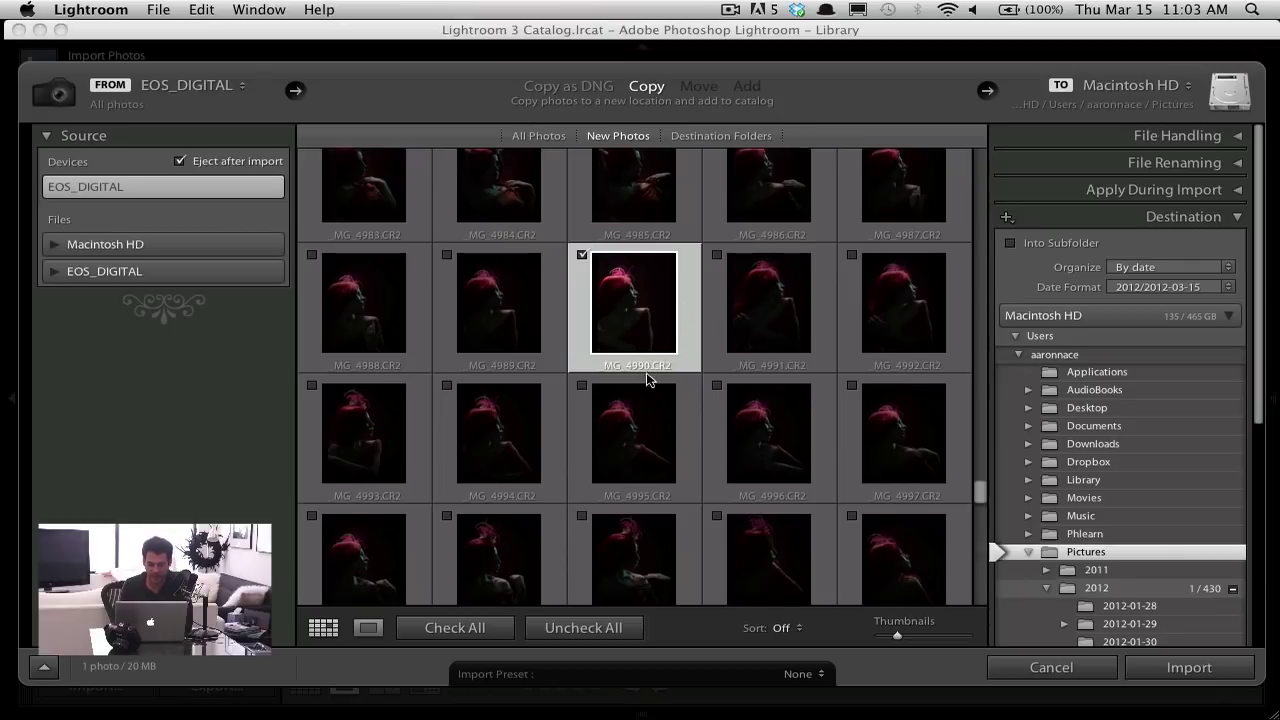
click(926, 637)
drag(929, 637, 938, 637)
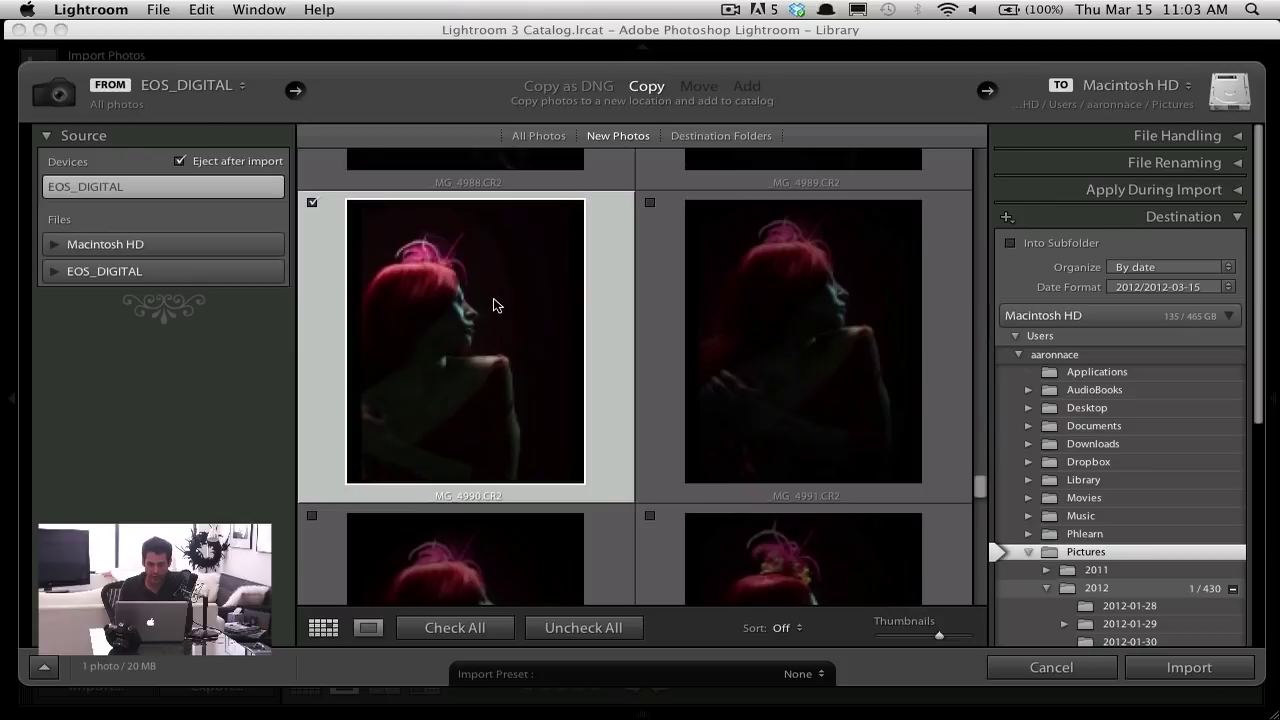
click(601, 89)
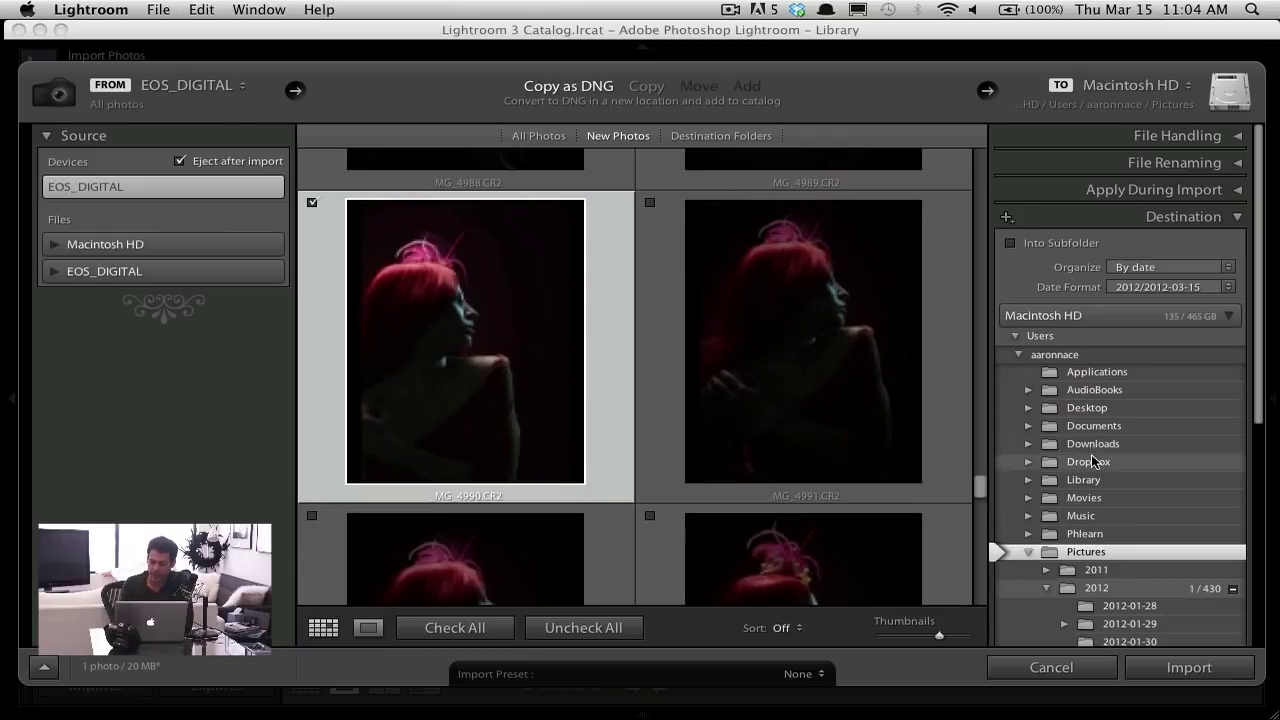
scroll(1093, 460, down, 1)
scroll(1093, 460, down, 6)
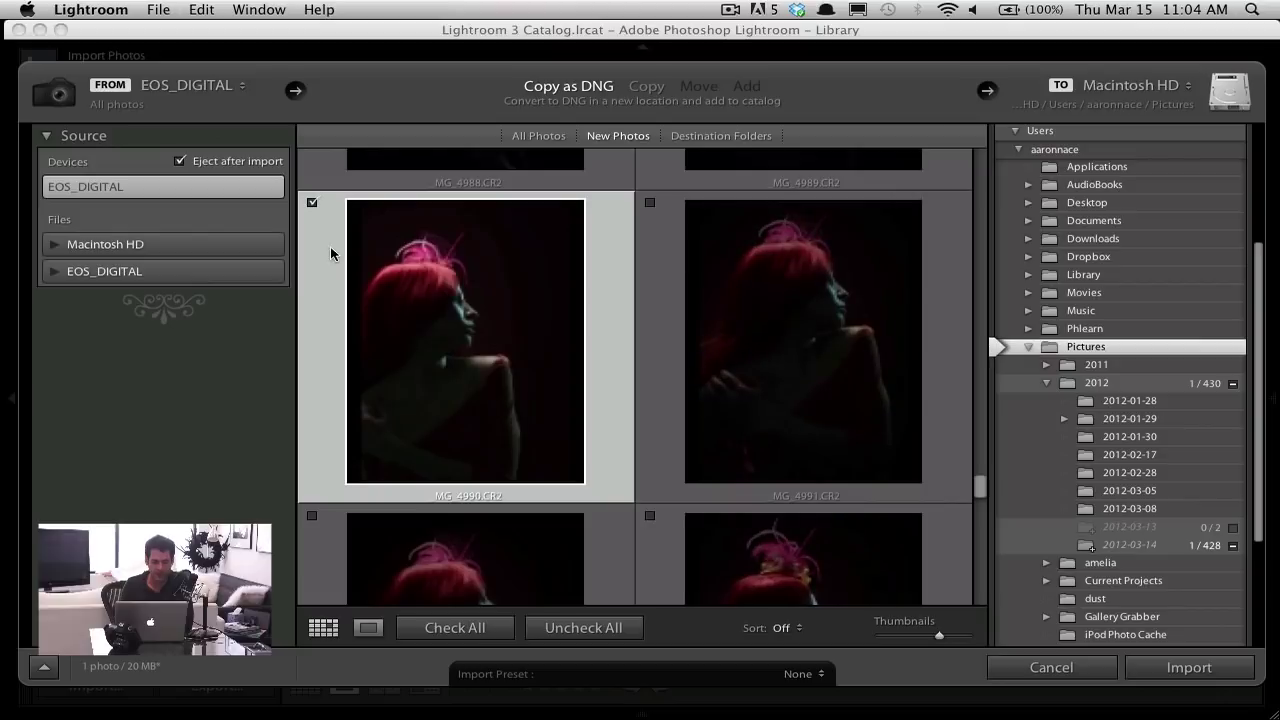
Import the checked _MG_4990 photo into the Library
click(1157, 679)
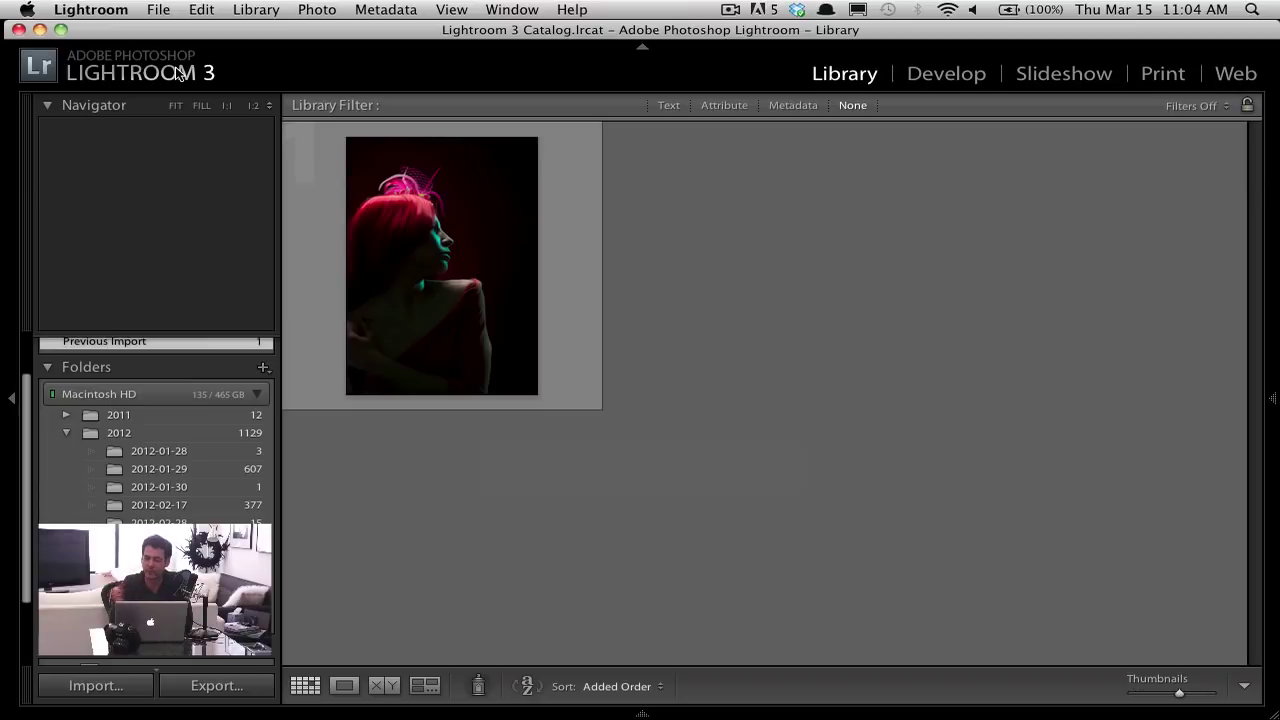
Inspect _MG_4990.dng at 1:1 and 1:2 zoom, fit it, then switch to Develop
double_click(472, 205)
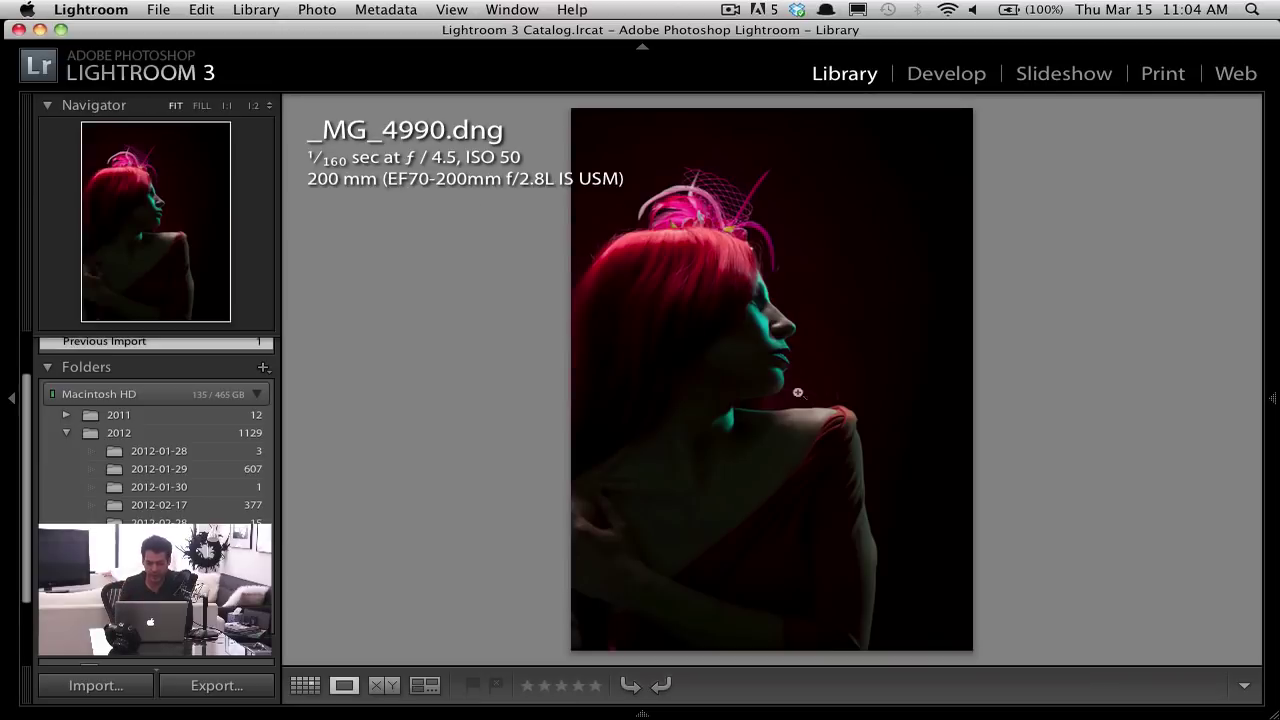
key(F8)
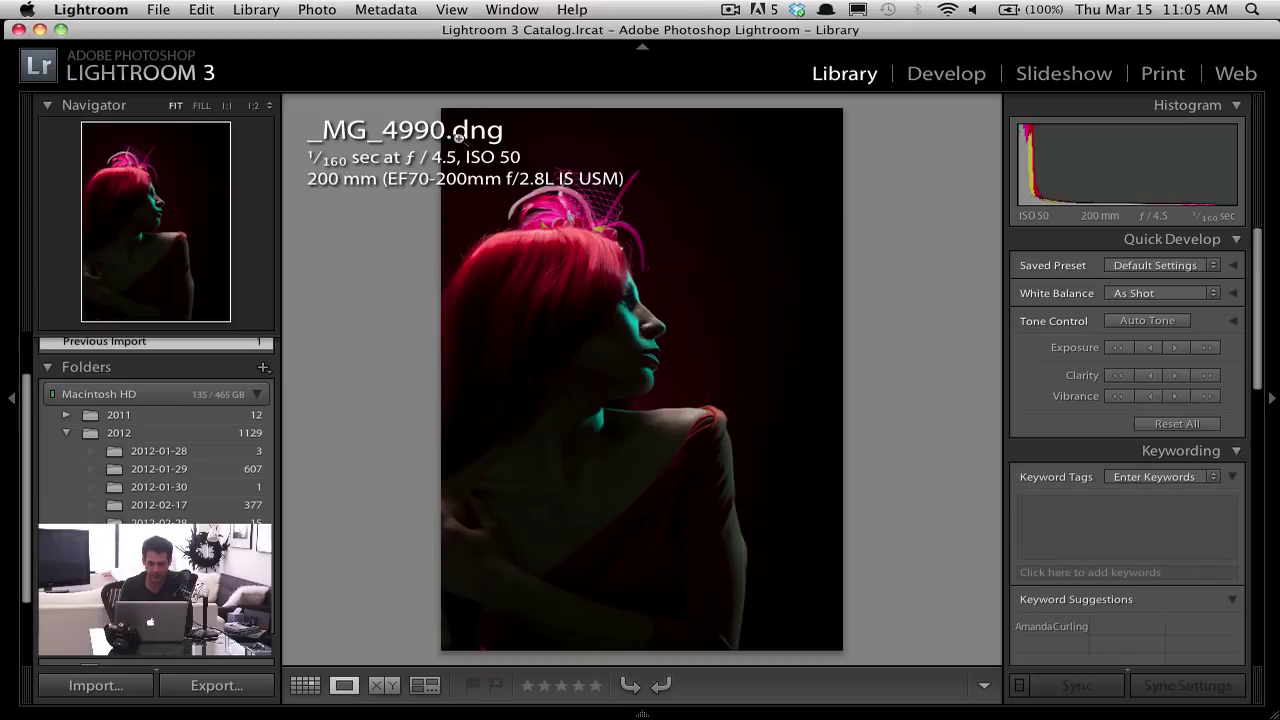
click(566, 261)
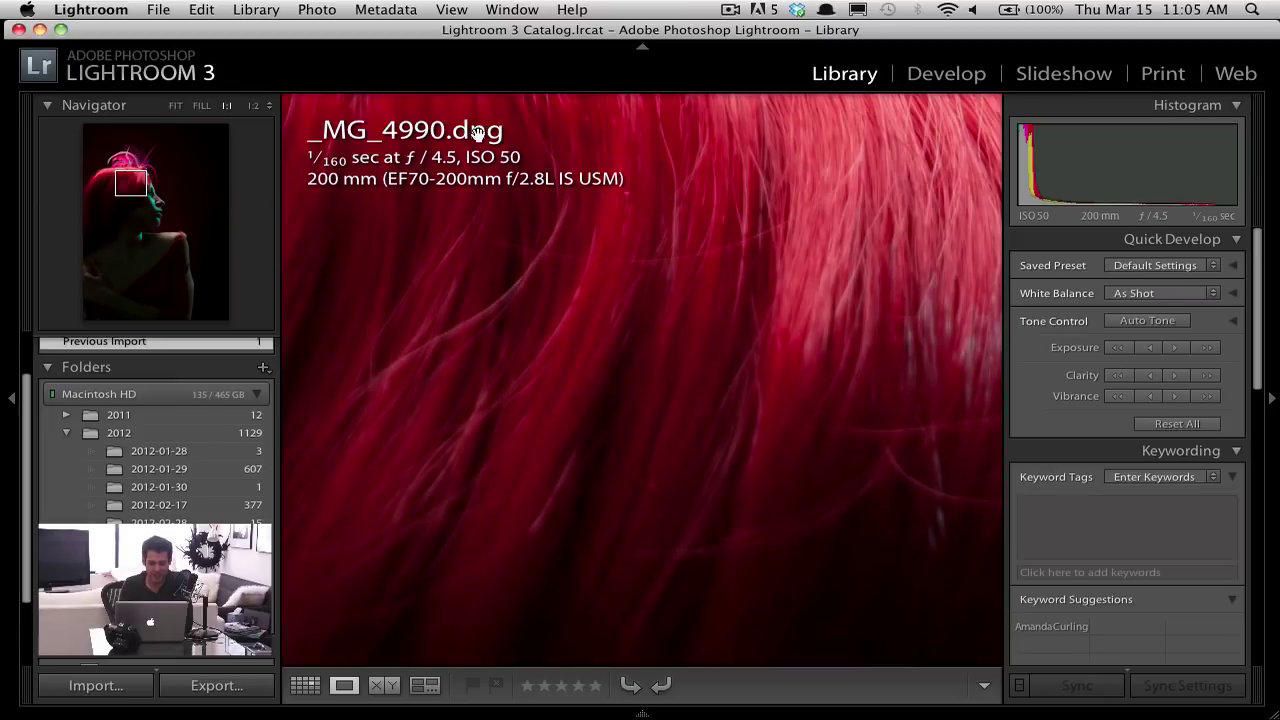
click(253, 105)
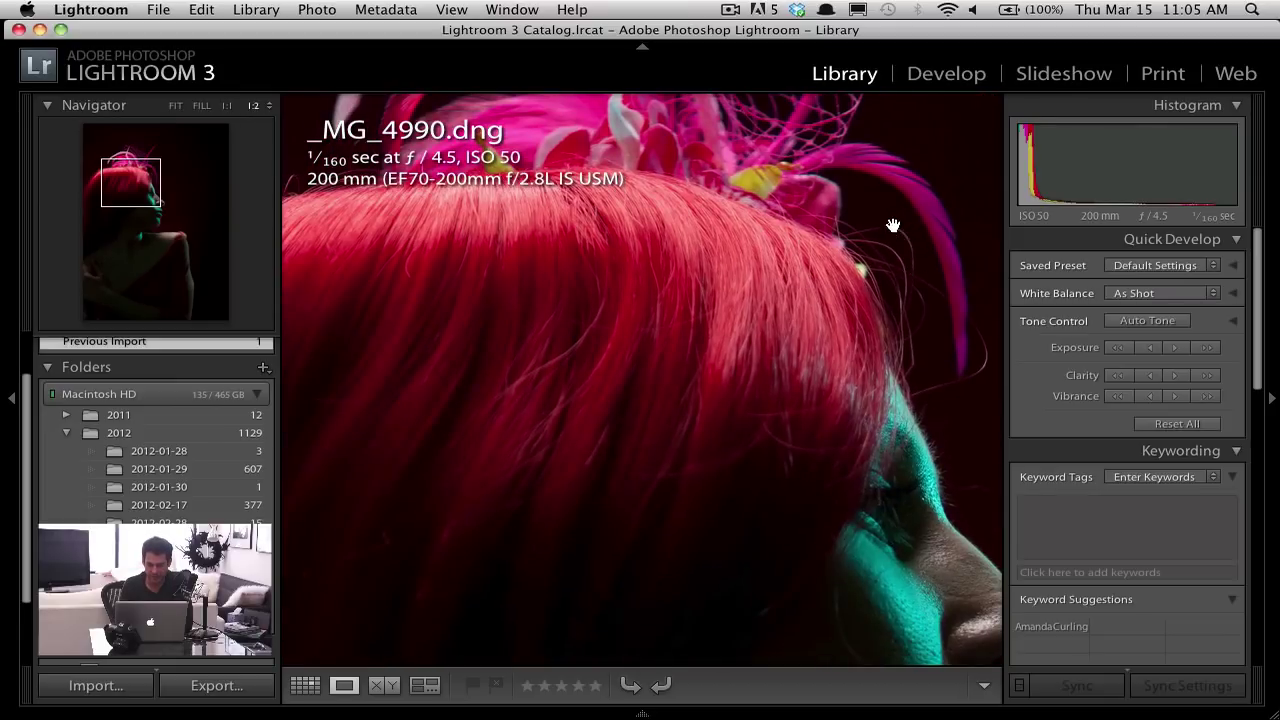
drag(890, 222, 811, 291)
drag(805, 502, 715, 138)
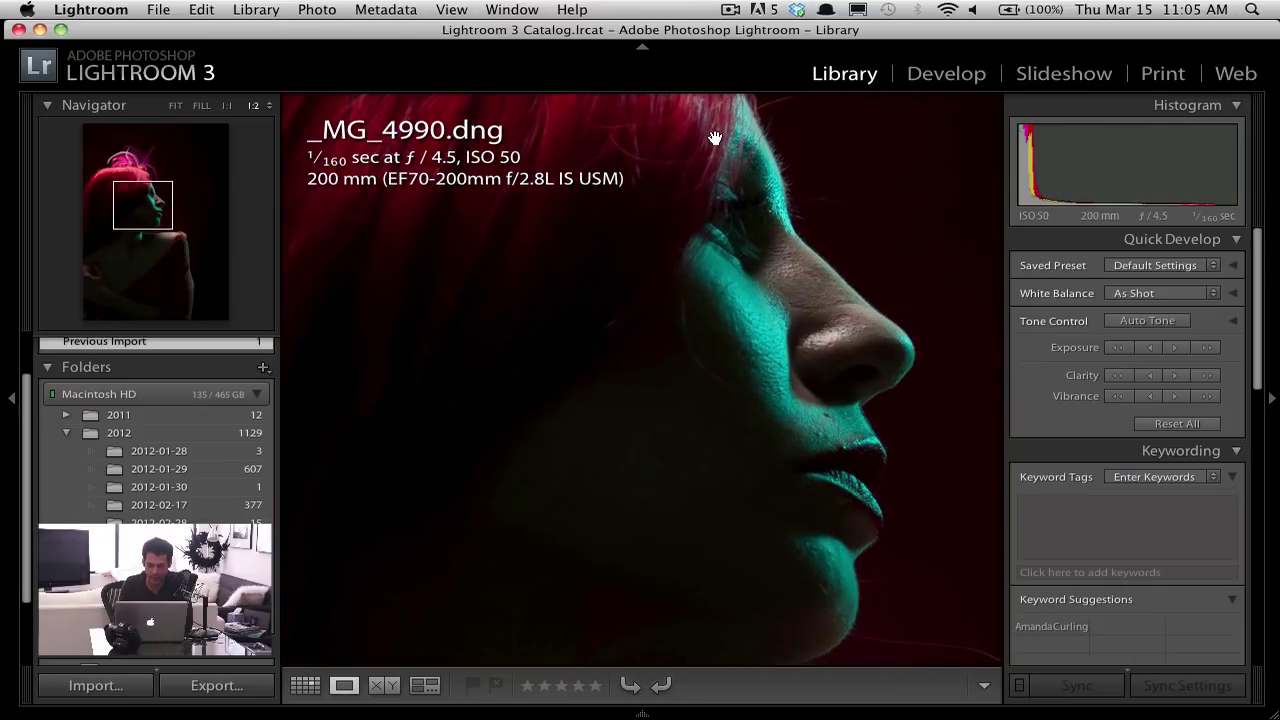
click(805, 300)
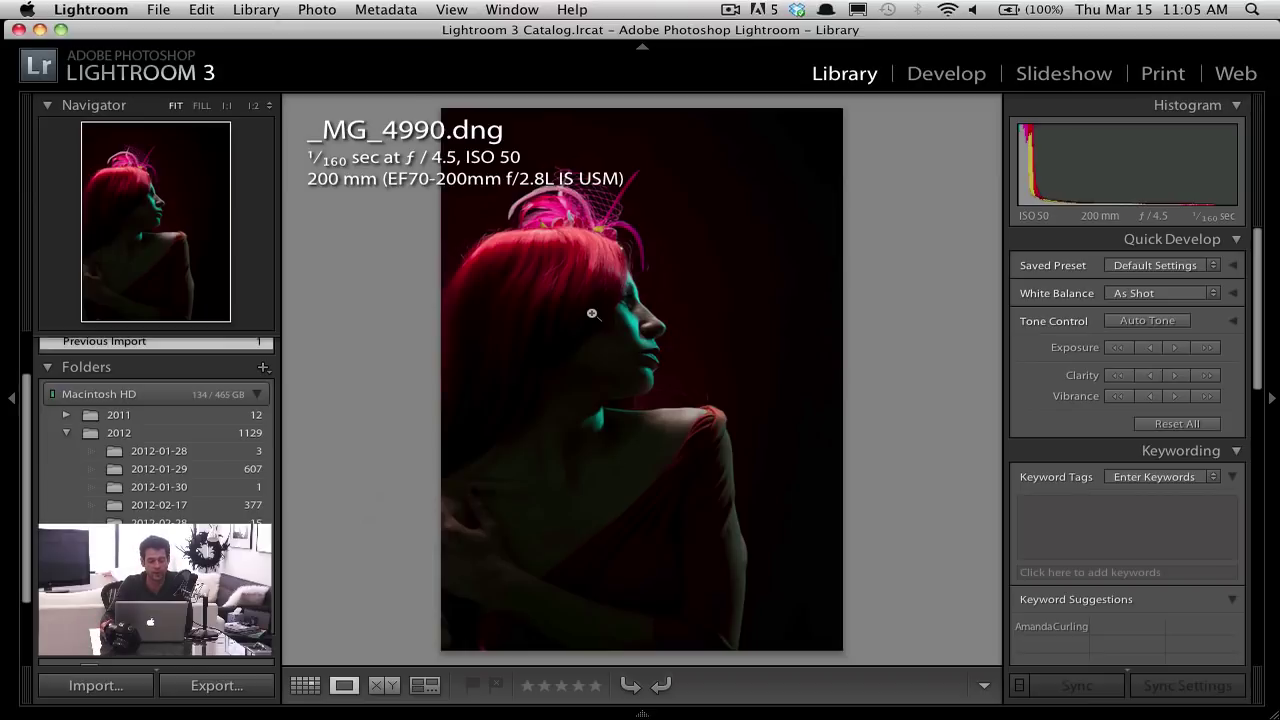
click(957, 84)
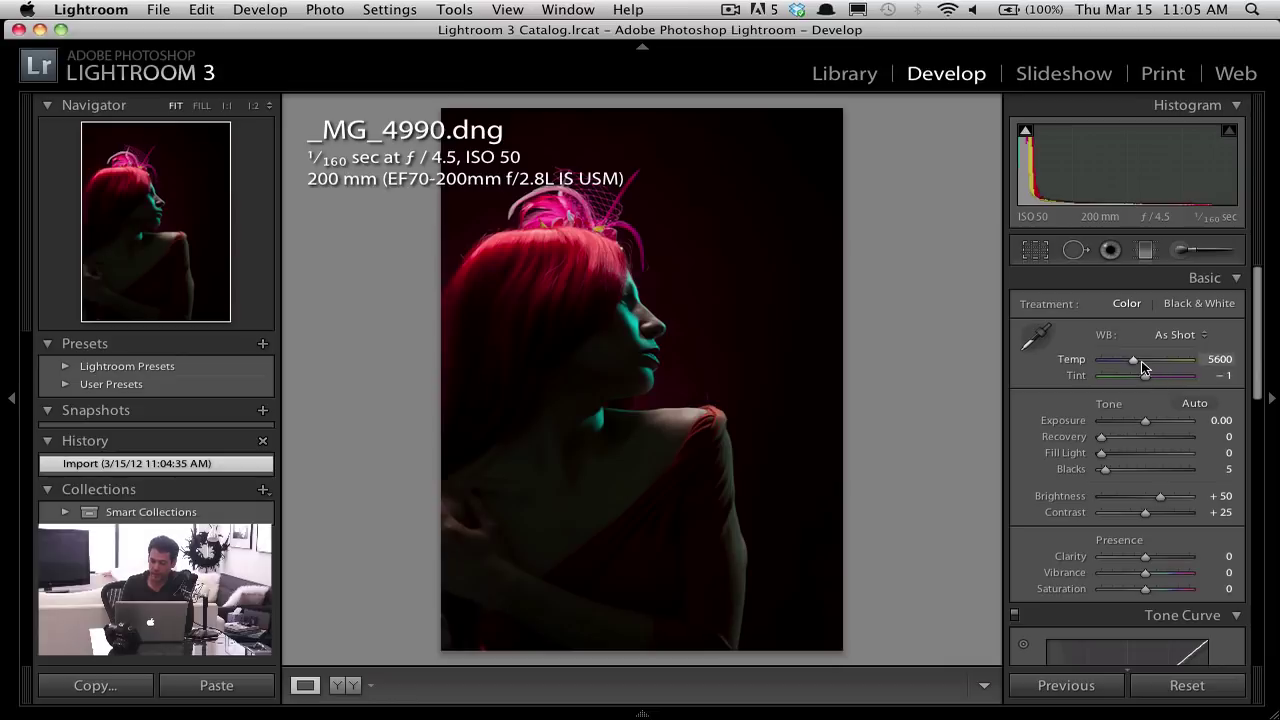
Warm the white balance, set Exposure to +0.75 and Fill Light to 22
mouse_move(1136, 358)
mouse_down()
mouse_move(1188, 358)
mouse_move(1105, 360)
mouse_move(1175, 360)
mouse_move(1147, 358)
mouse_move(1174, 374)
mouse_move(1078, 381)
mouse_move(1178, 379)
mouse_move(1133, 376)
mouse_move(1150, 377)
mouse_up()
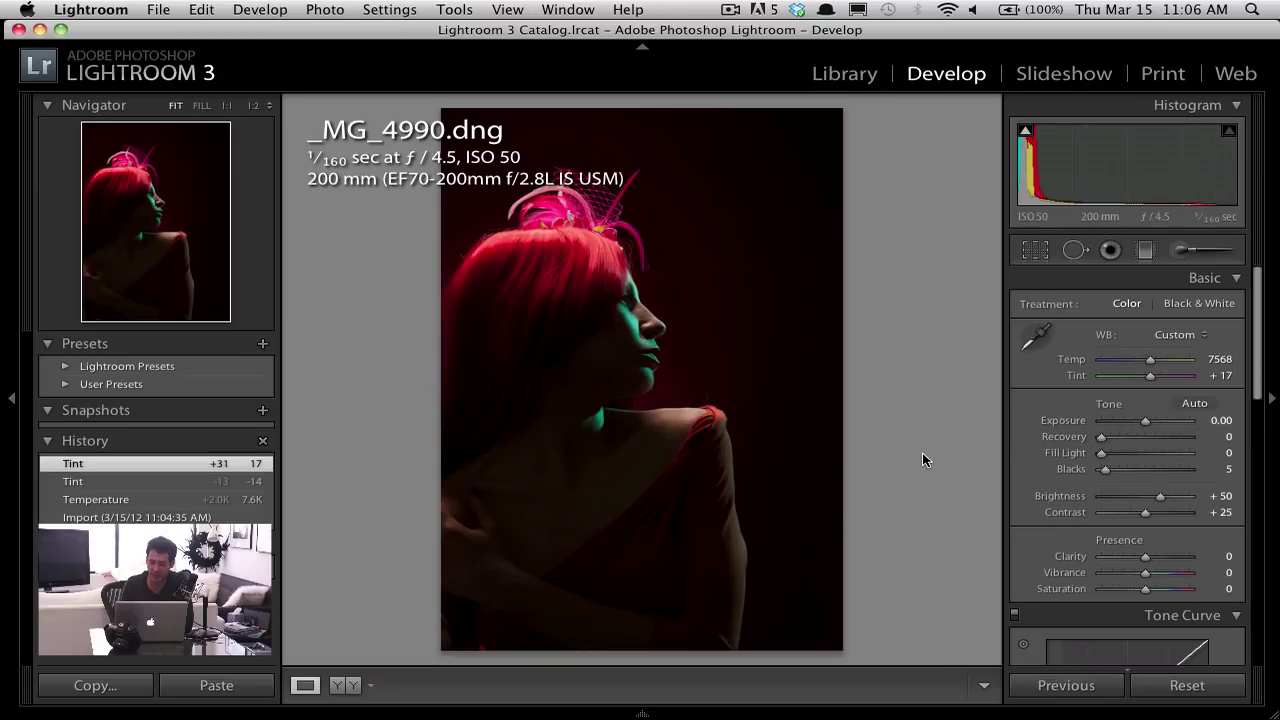
drag(1146, 422, 1154, 422)
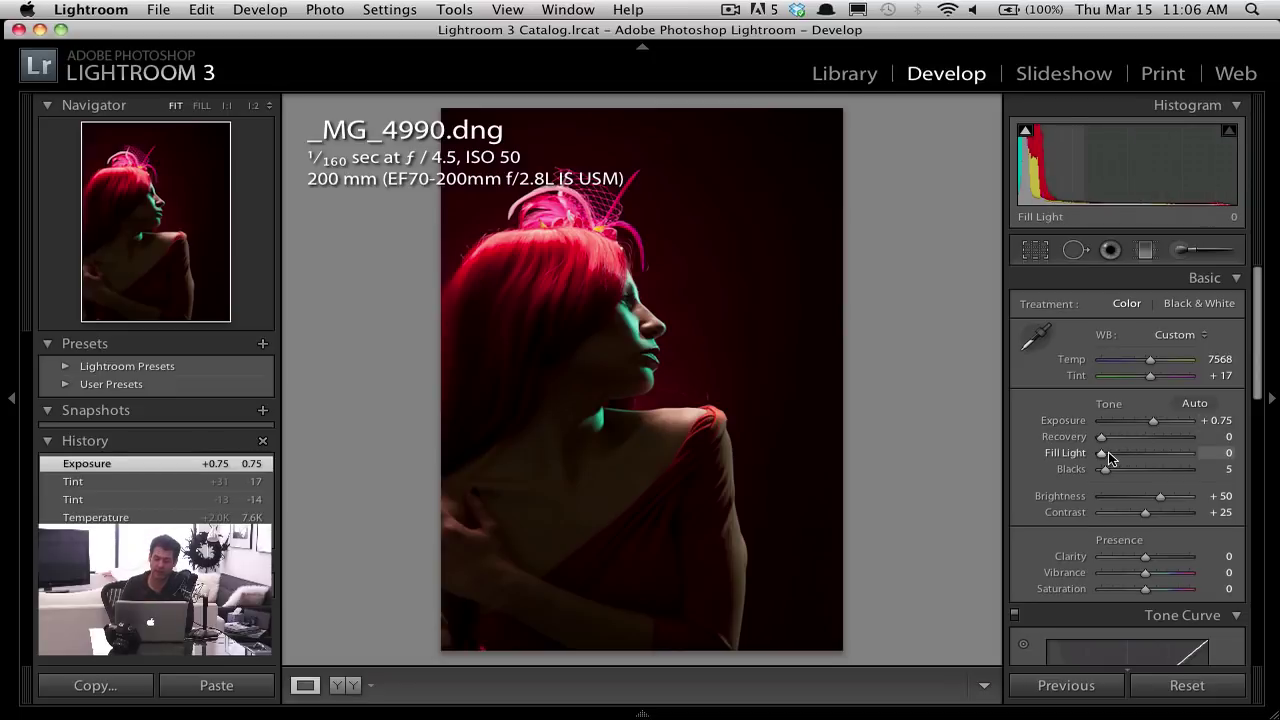
drag(1108, 455, 1119, 452)
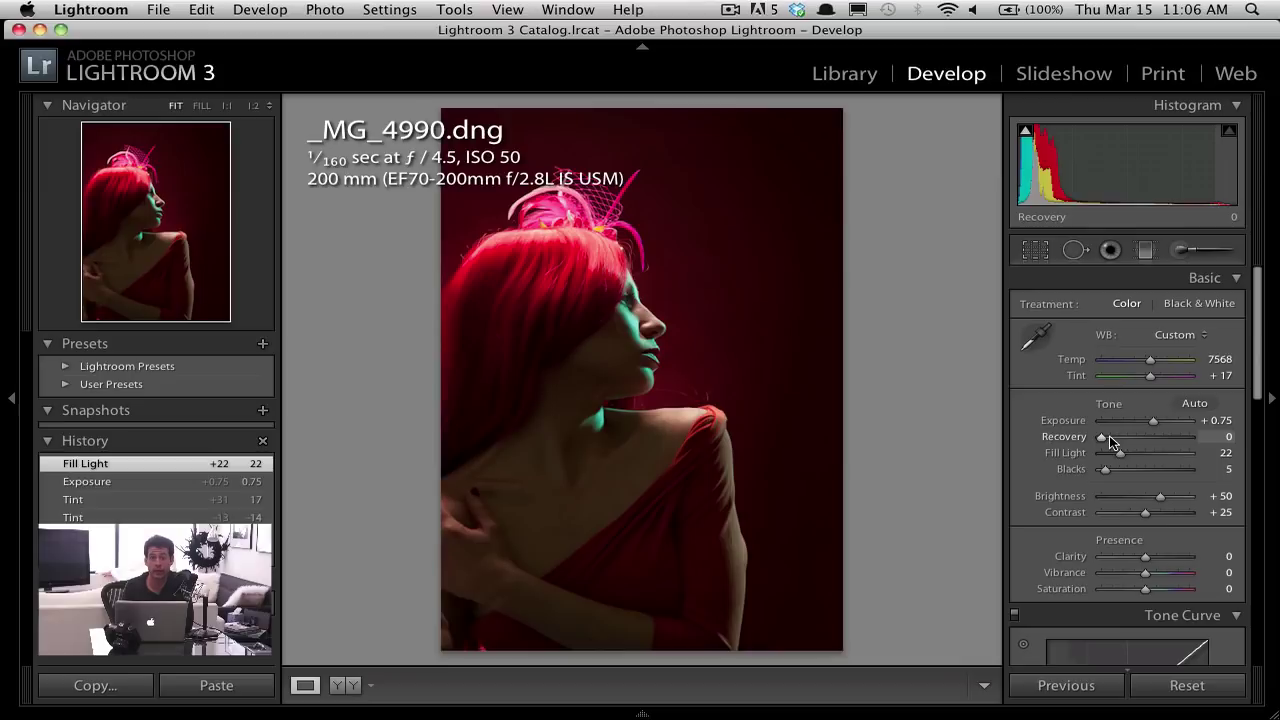
mouse_move(1109, 435)
mouse_down()
mouse_move(1190, 437)
mouse_move(1093, 438)
mouse_up()
Raise Recovery to 75 while checking the red hair at 1:2 zoom
click(552, 241)
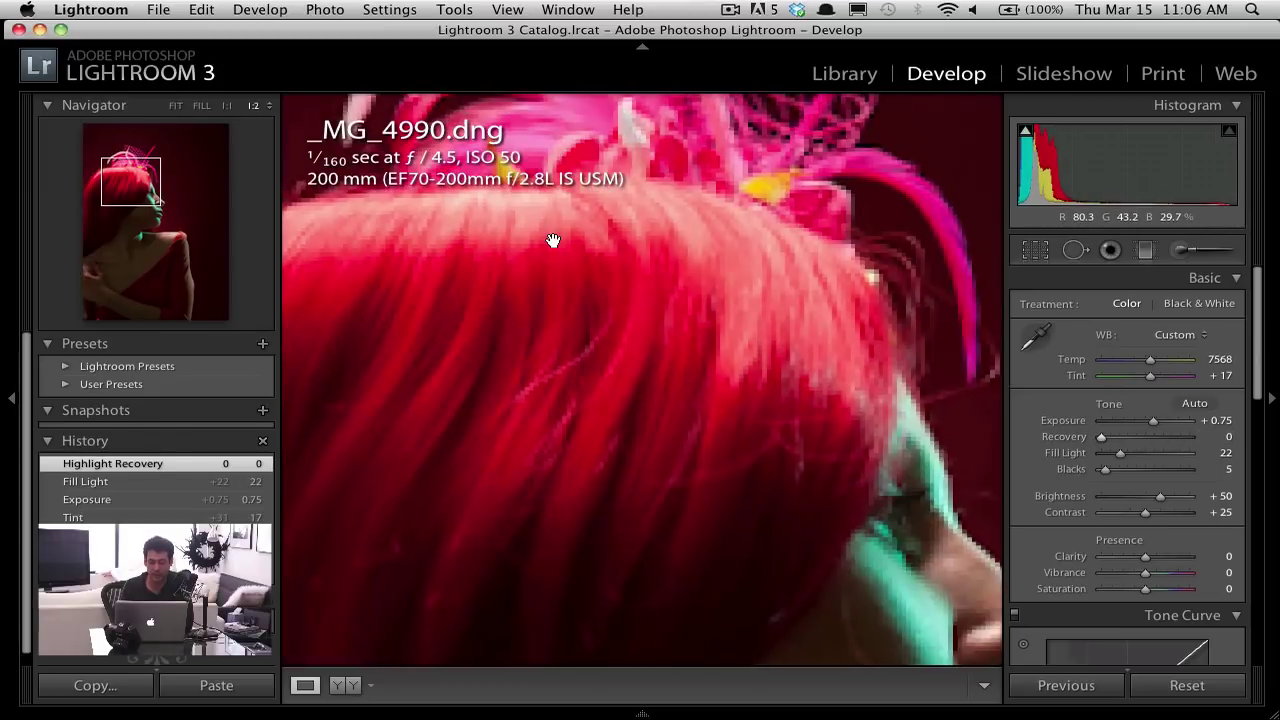
drag(674, 217, 716, 425)
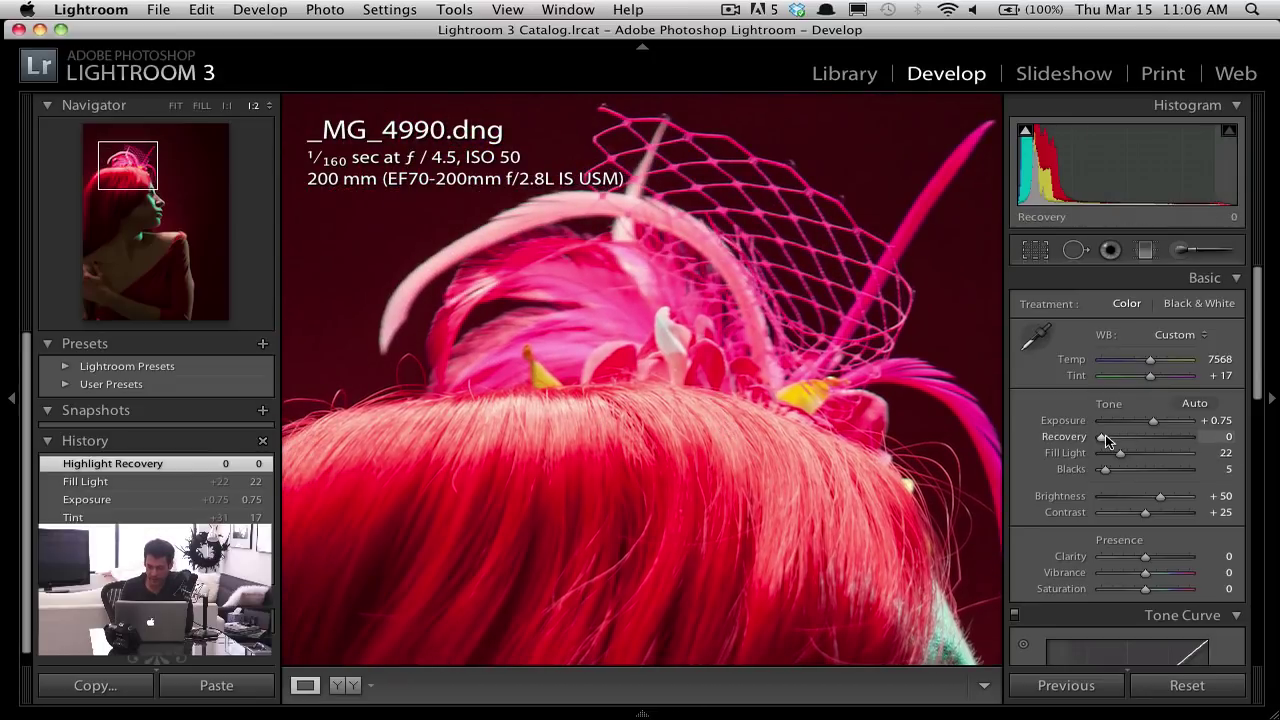
drag(1105, 434, 1172, 448)
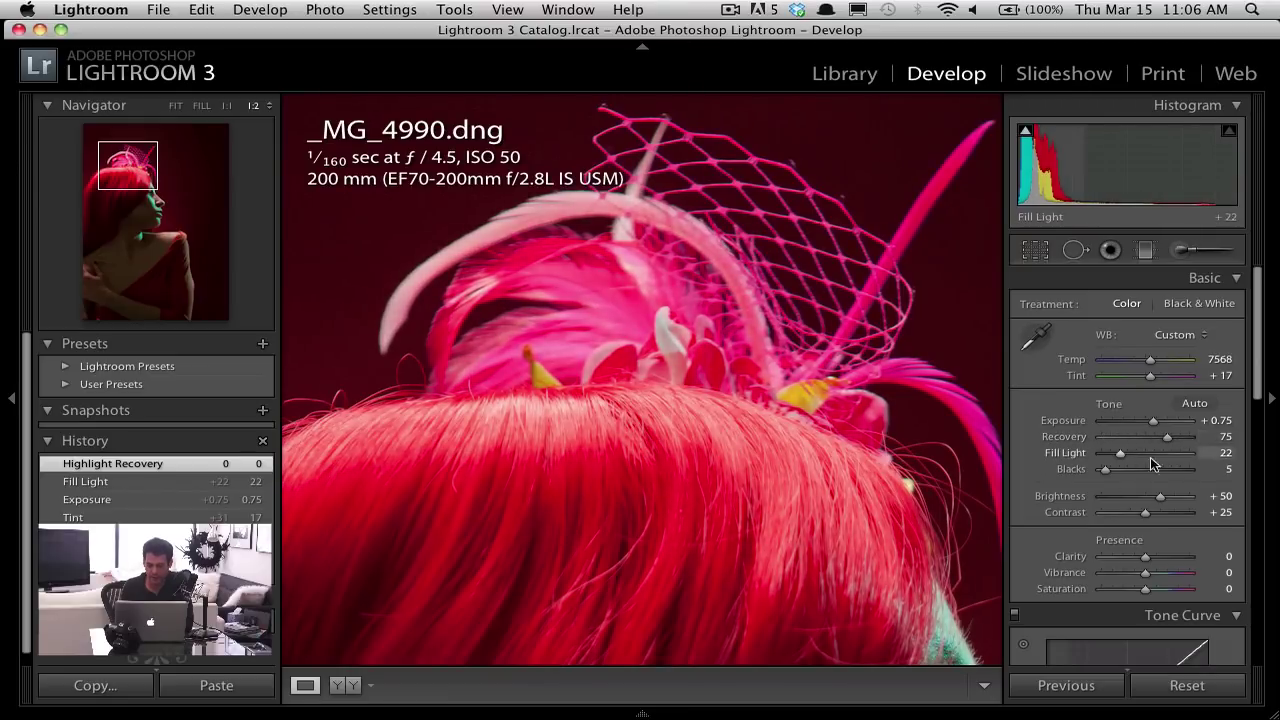
click(872, 505)
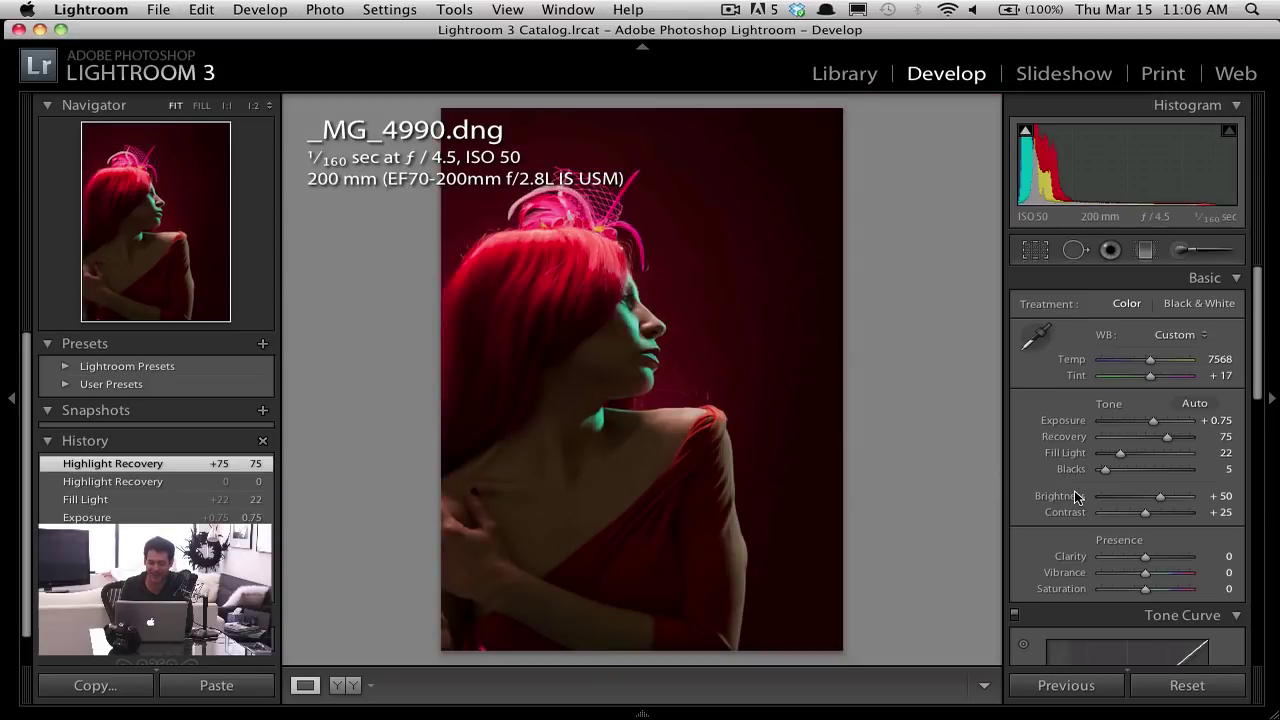
Set Blacks 3, Brightness +61, Contrast +27 and Temperature 8373, checking the face up close
drag(1106, 474, 1165, 495)
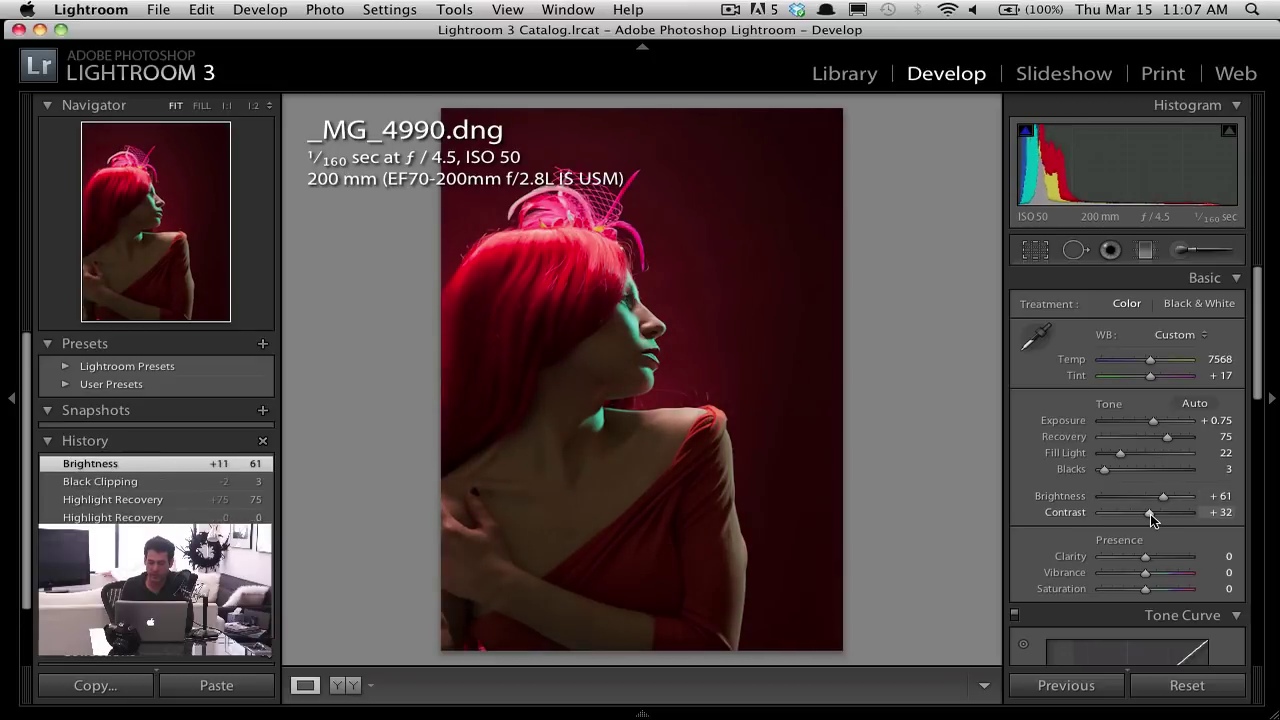
drag(1147, 514, 1149, 514)
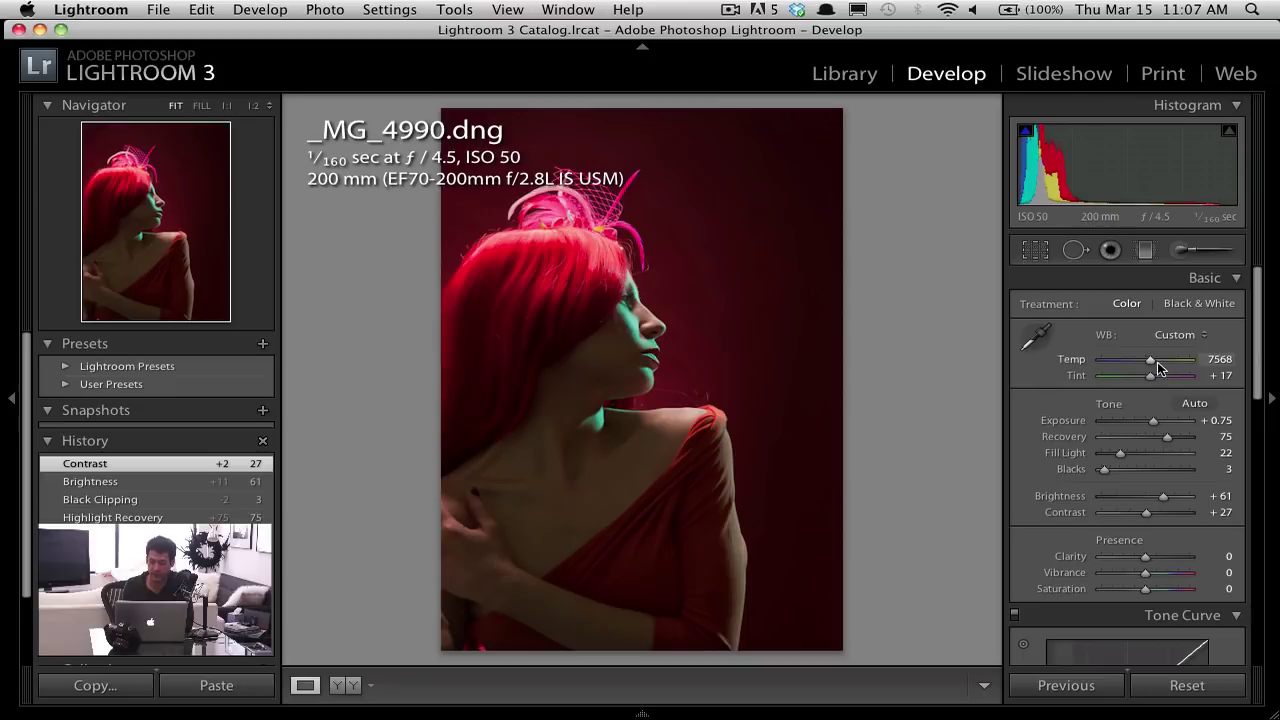
mouse_move(1156, 366)
mouse_down()
mouse_move(1181, 368)
mouse_move(1157, 362)
mouse_up()
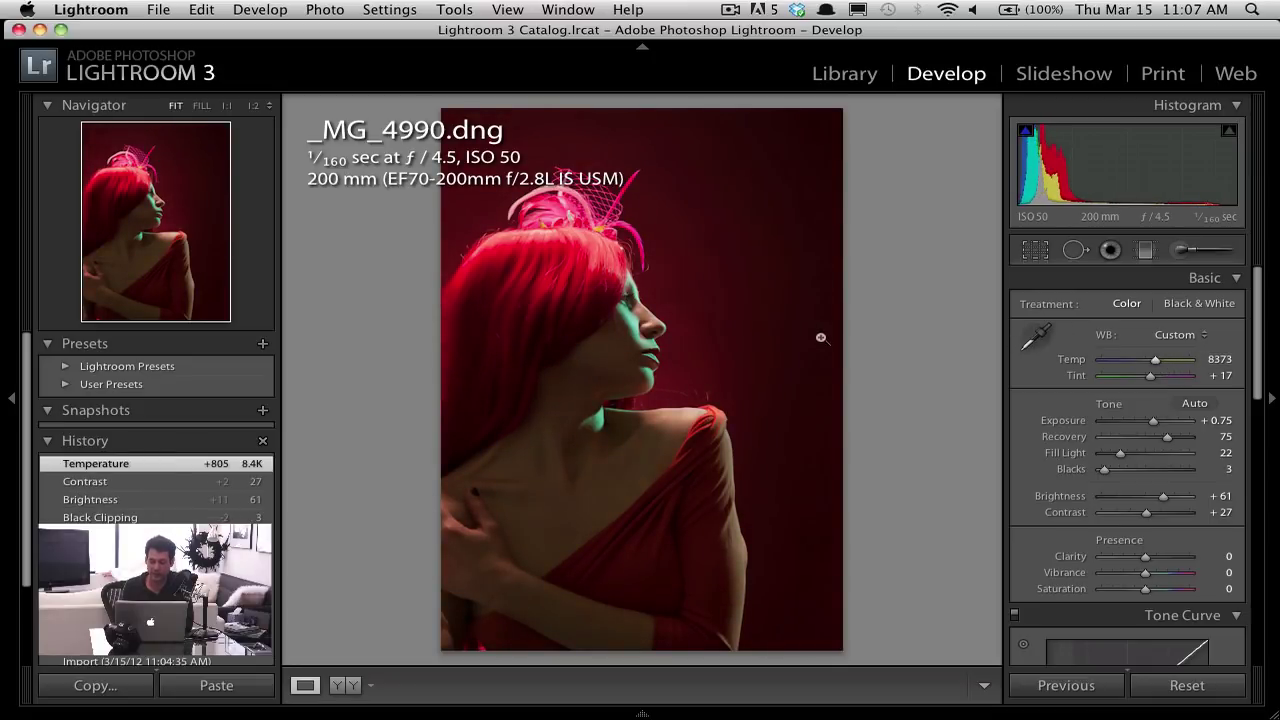
click(697, 387)
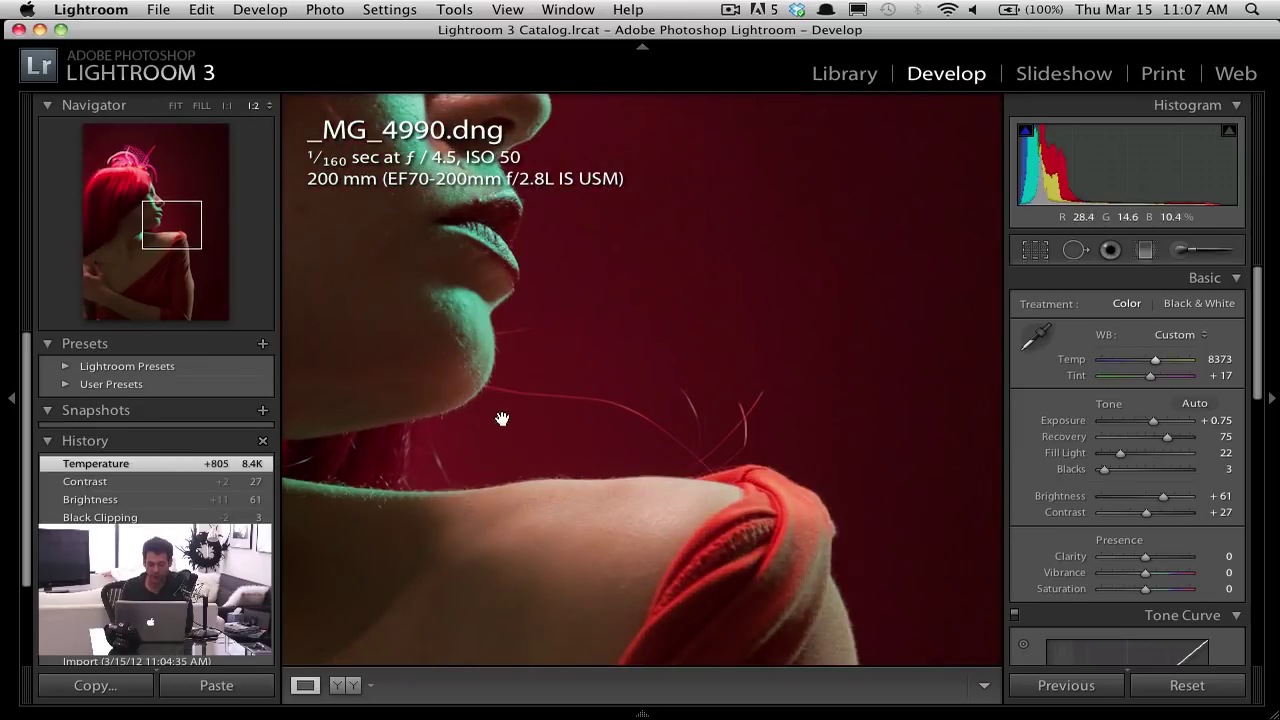
drag(592, 231, 780, 446)
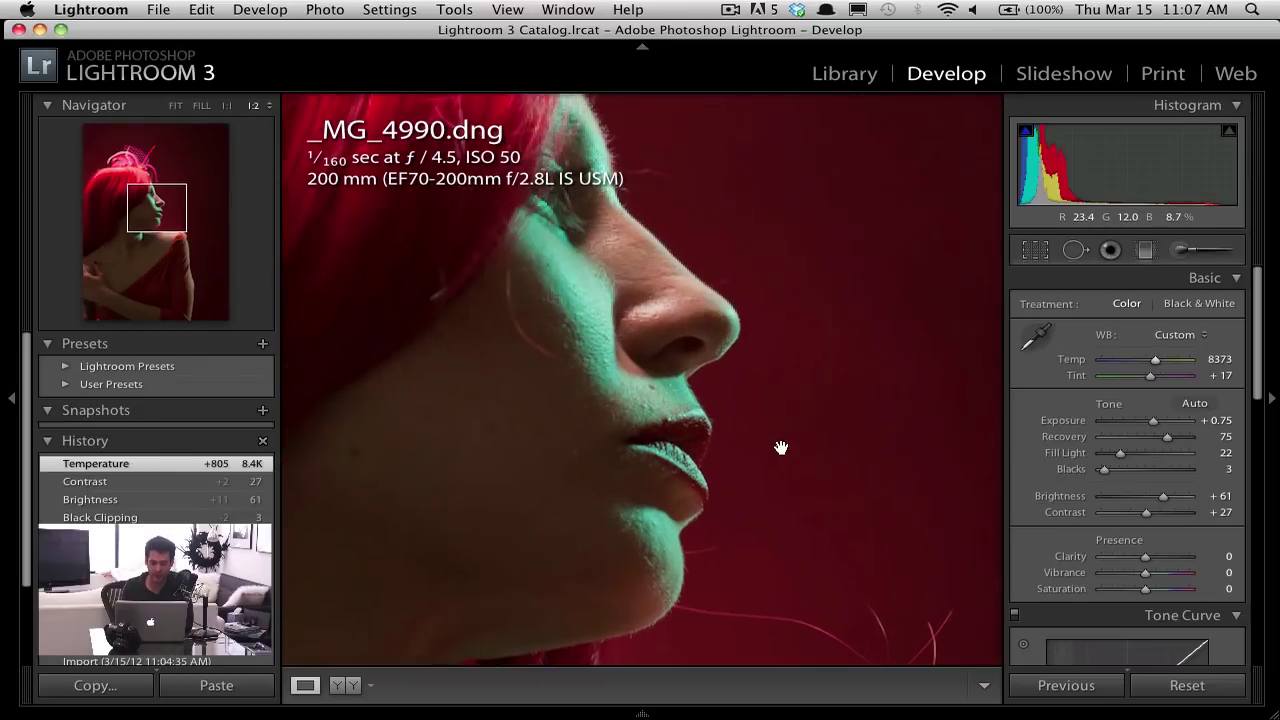
drag(646, 366, 789, 509)
click(765, 495)
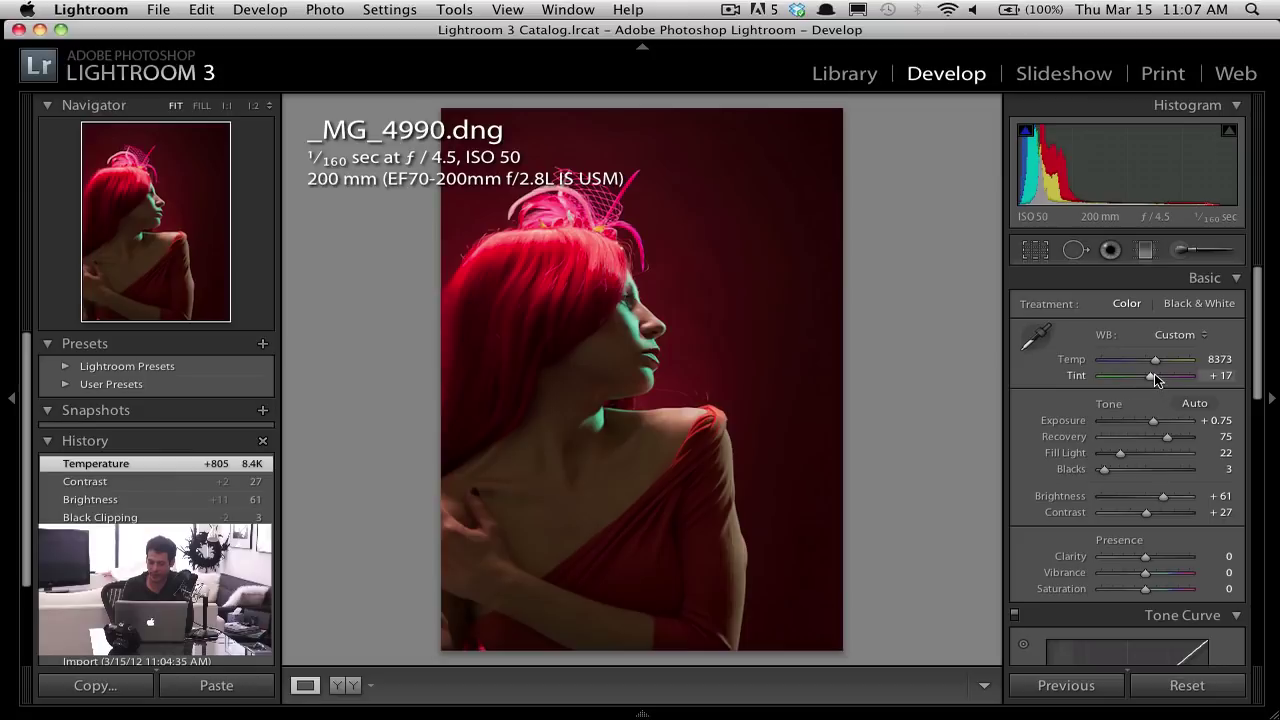
Sample white balance with the eyedropper on skin, background, hair and feathered headpiece
click(1040, 344)
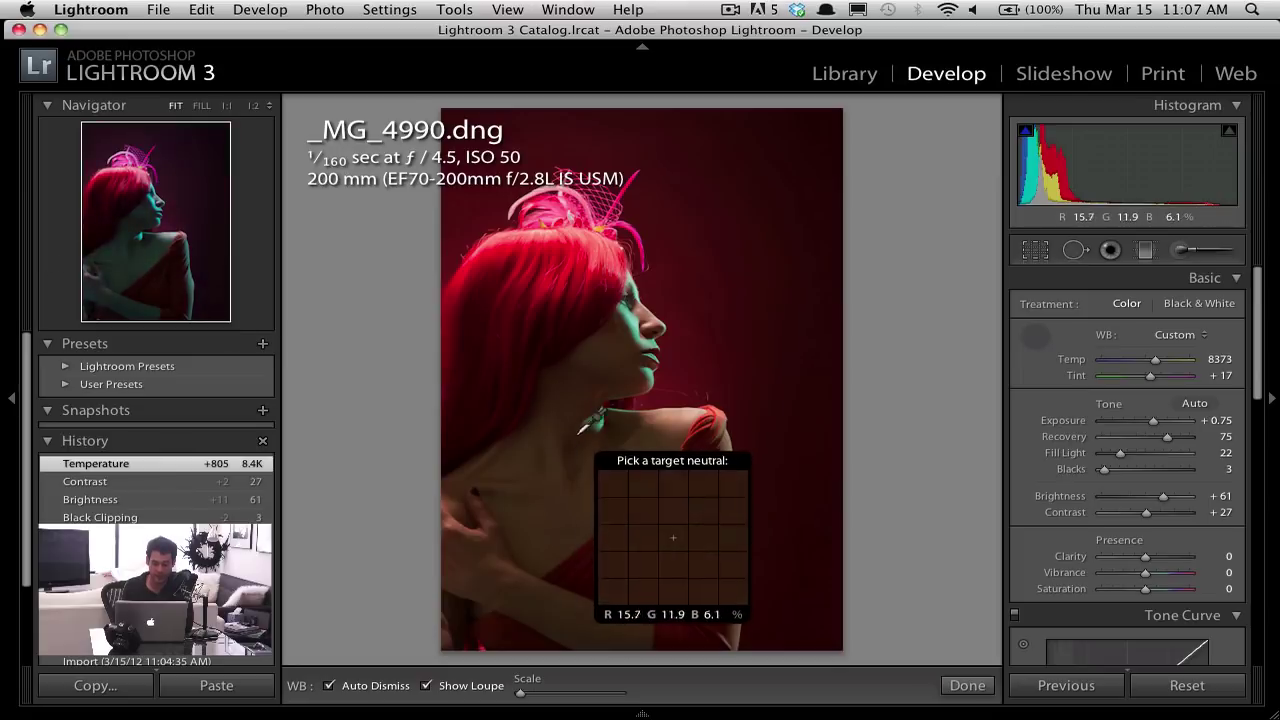
click(583, 482)
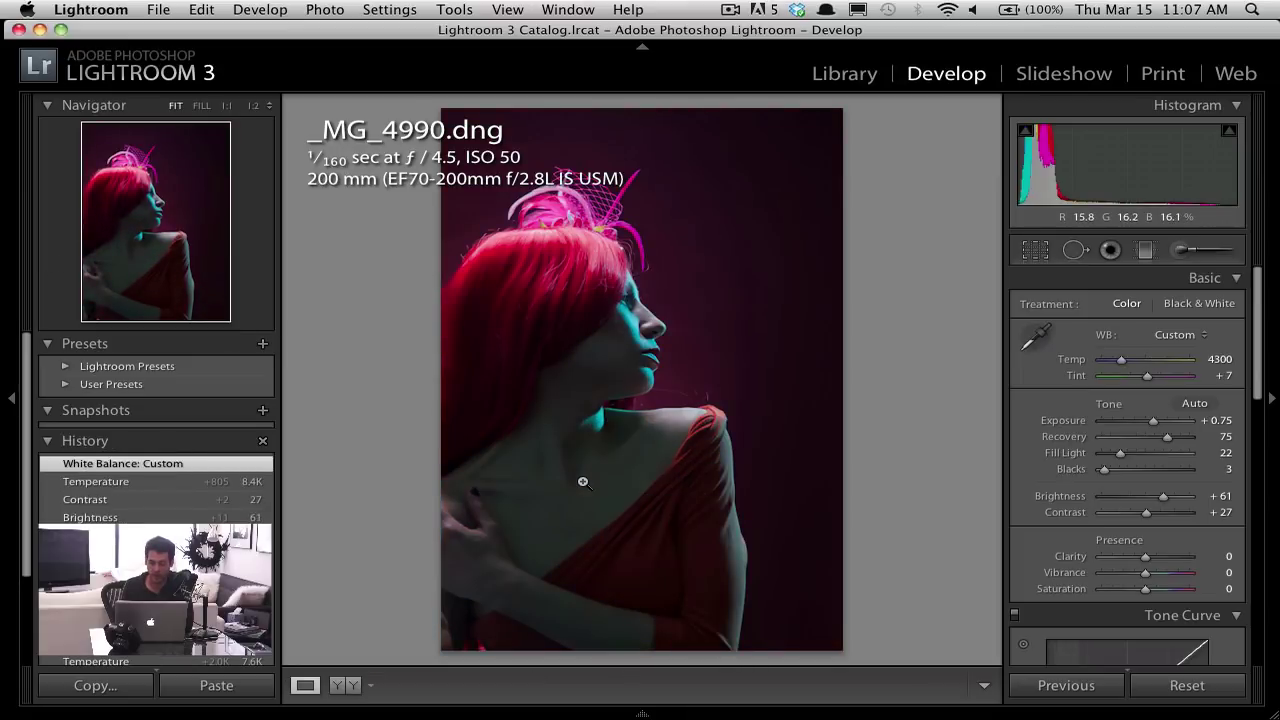
click(1034, 338)
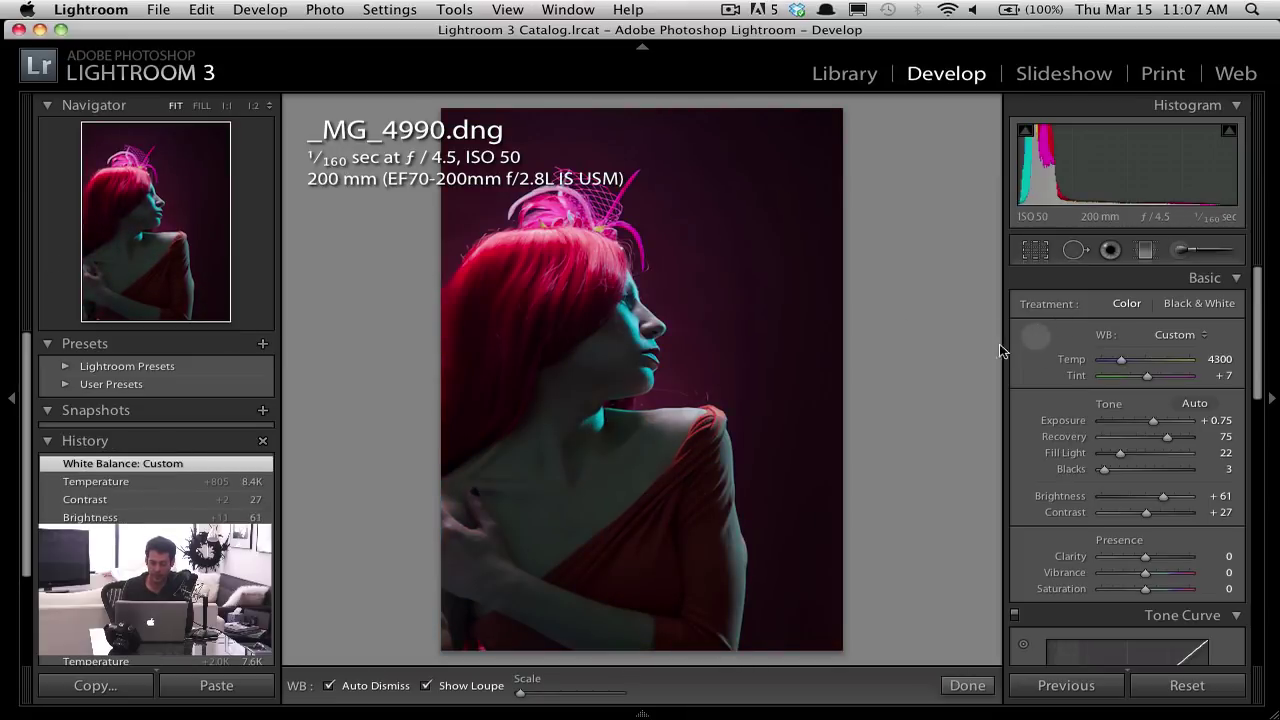
click(685, 367)
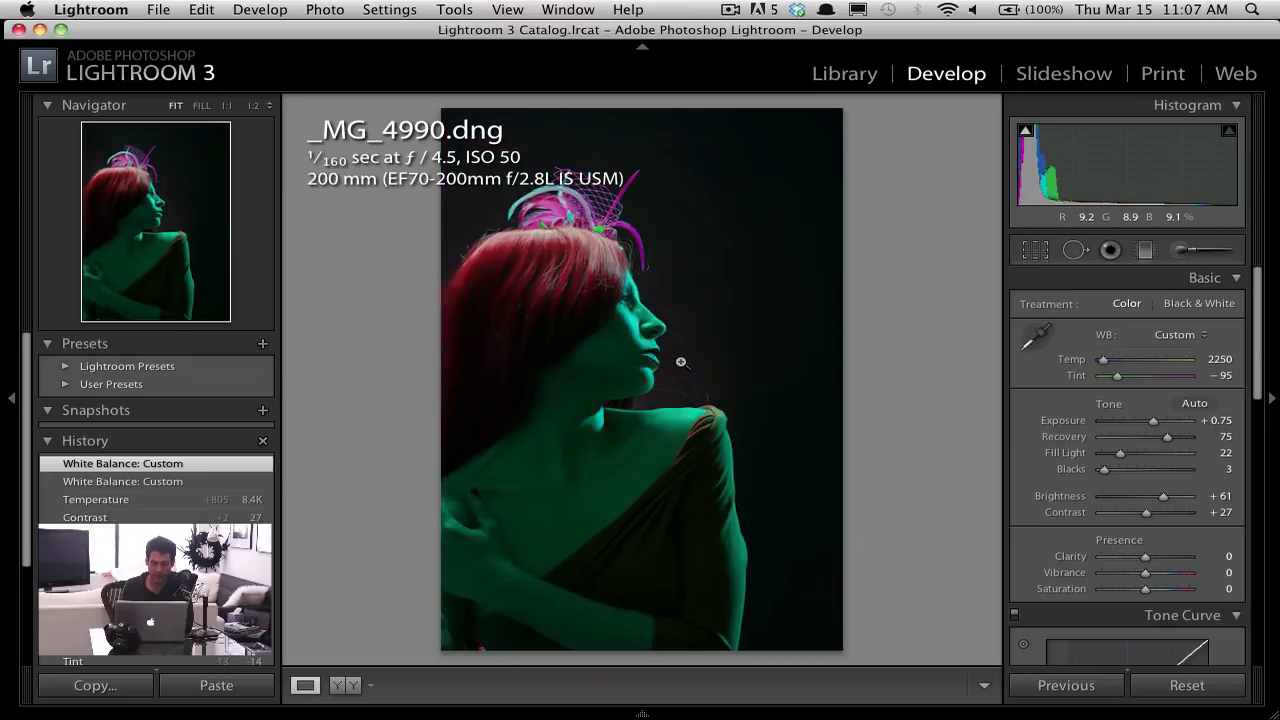
click(1034, 338)
click(585, 281)
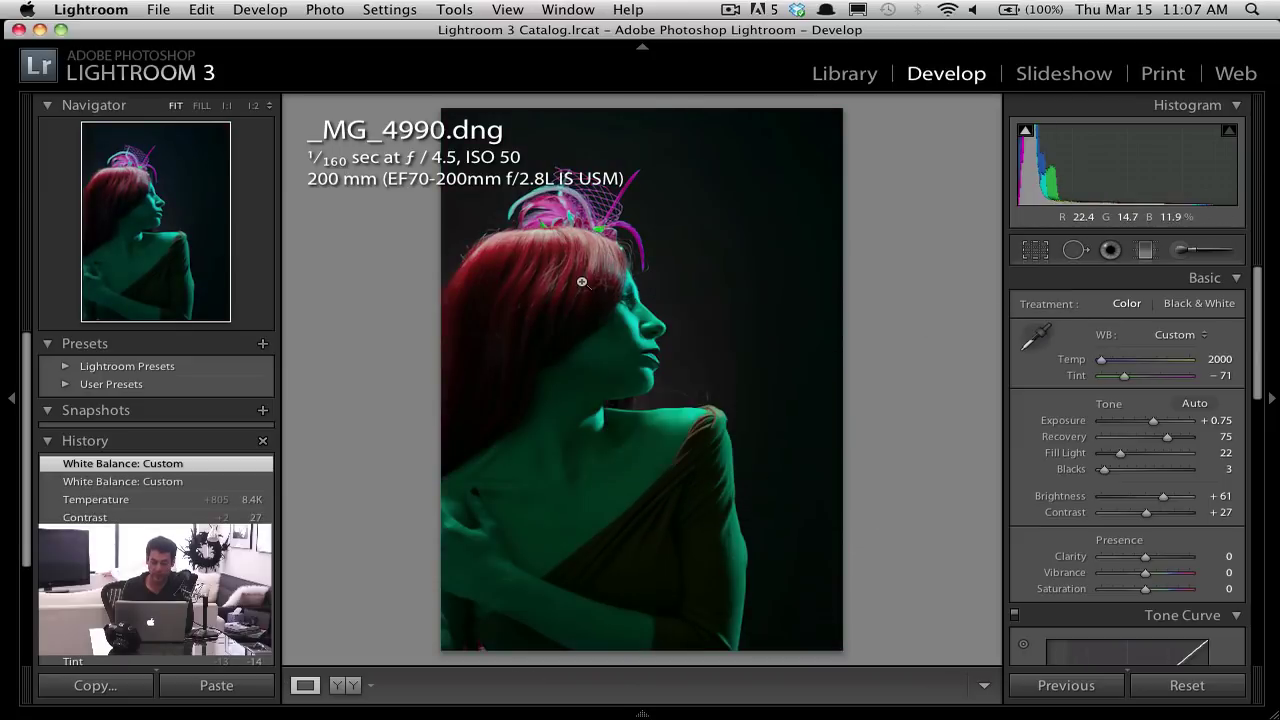
click(1034, 338)
click(556, 210)
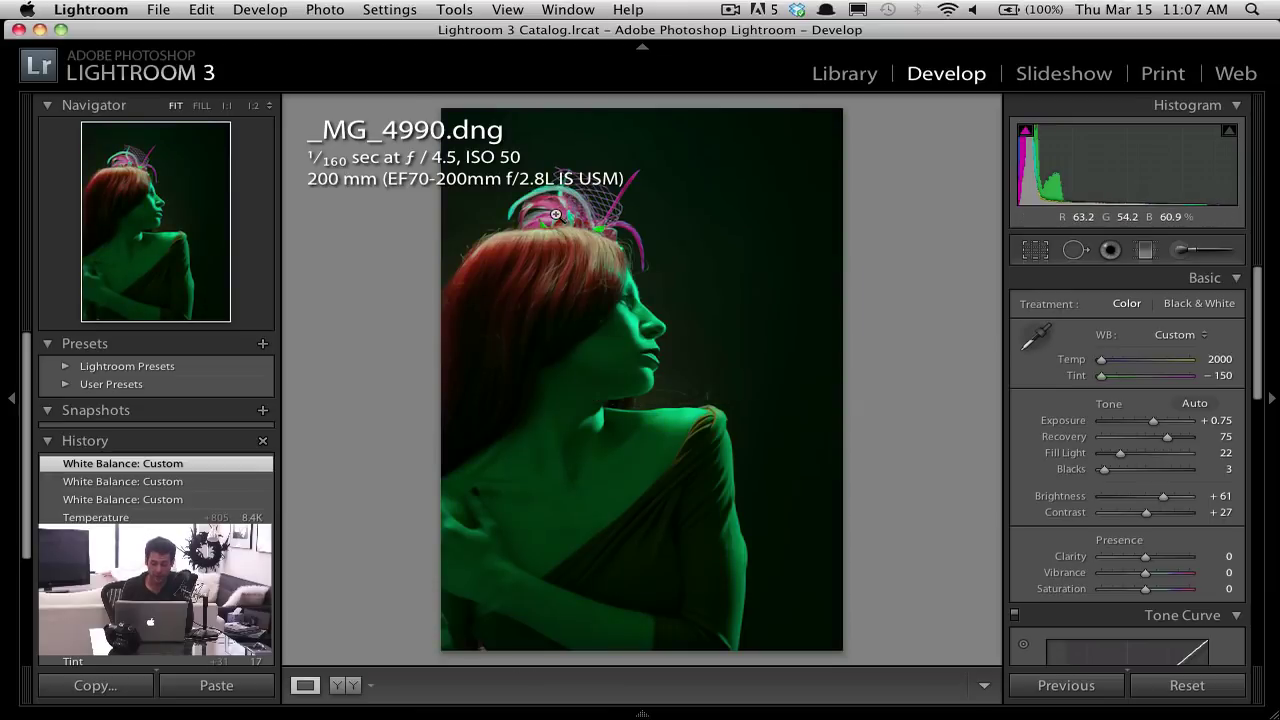
Adjust the Temperature slider, warming to red tones, then testing cooler blue tones
drag(1116, 353, 1150, 379)
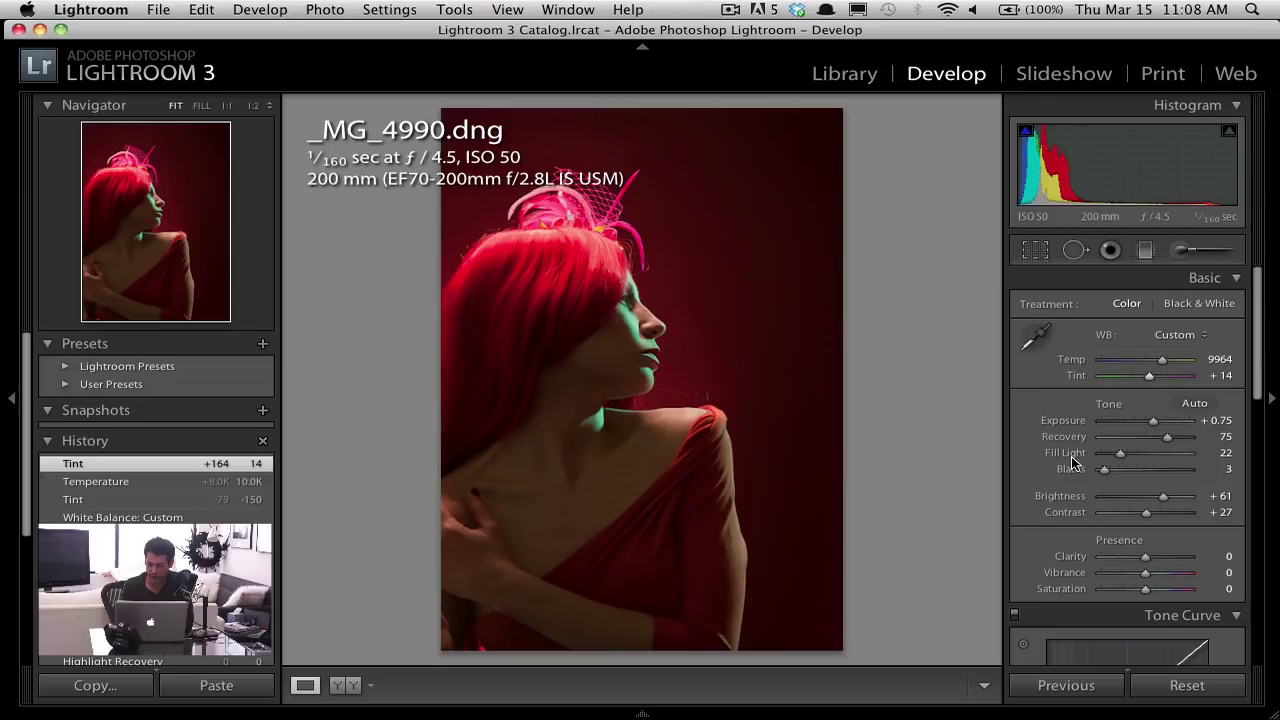
scroll(1073, 460, down, 2)
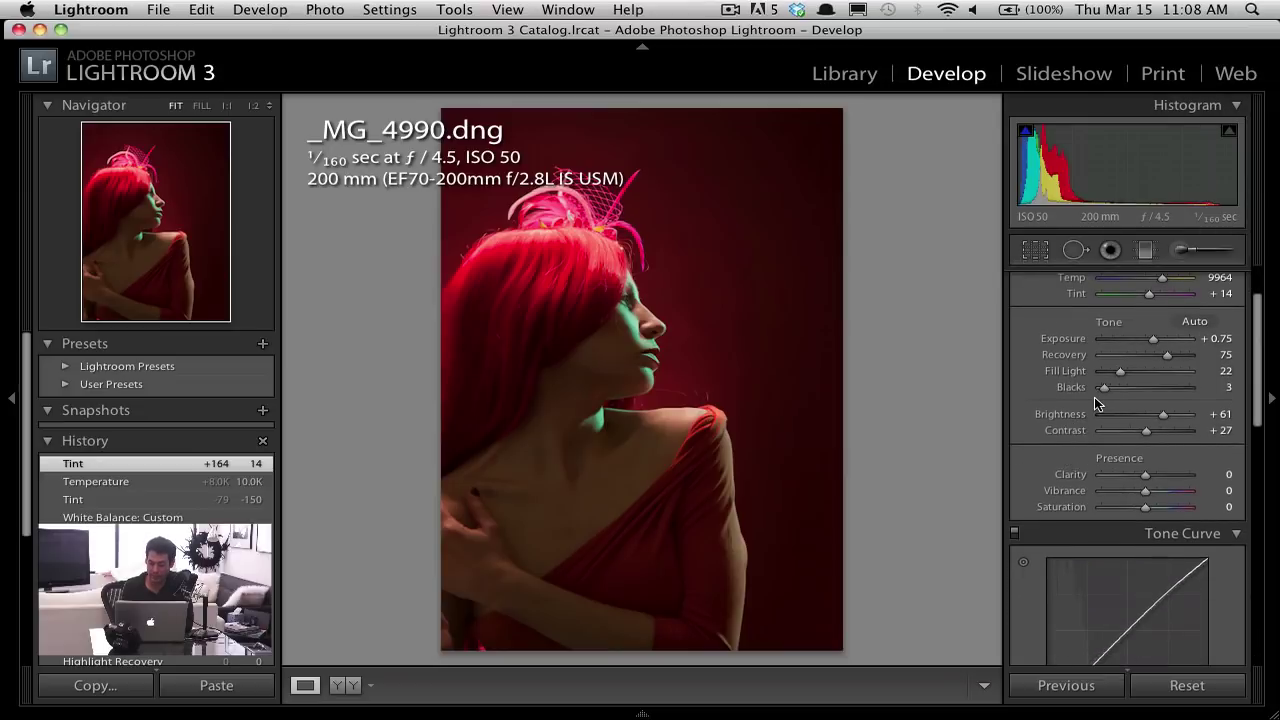
scroll(1096, 403, up, 2)
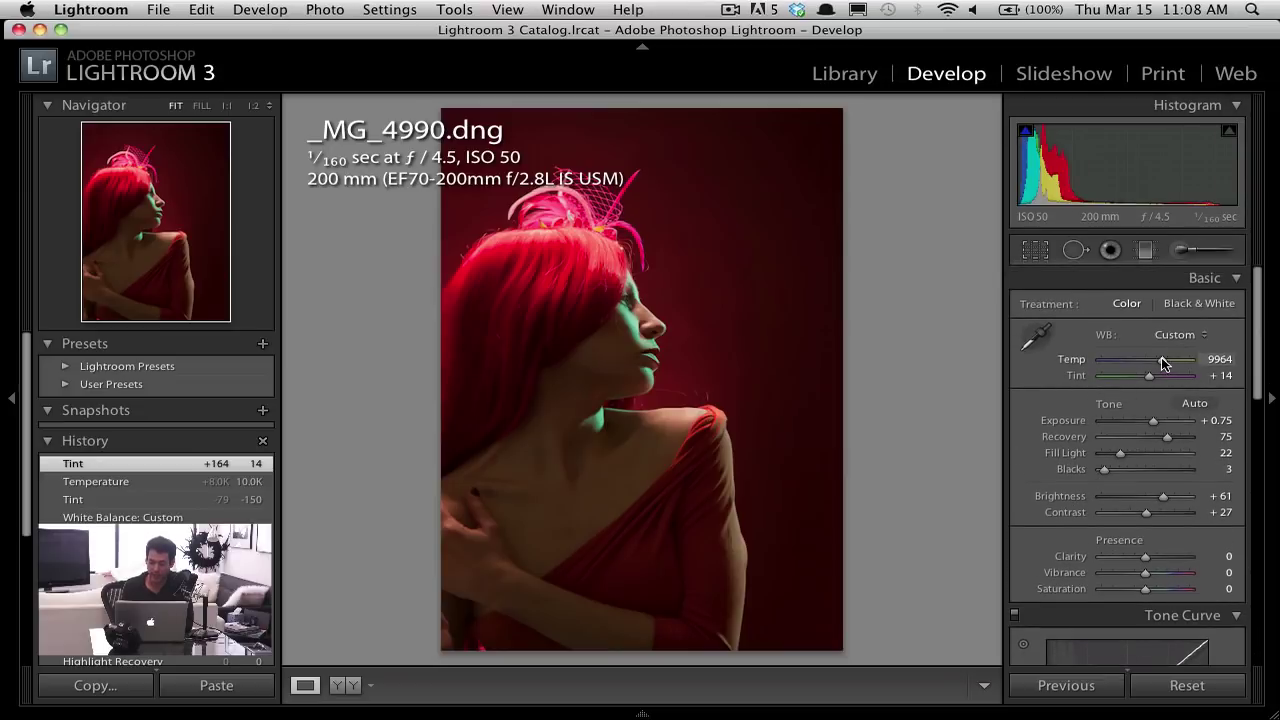
drag(1163, 364, 1143, 380)
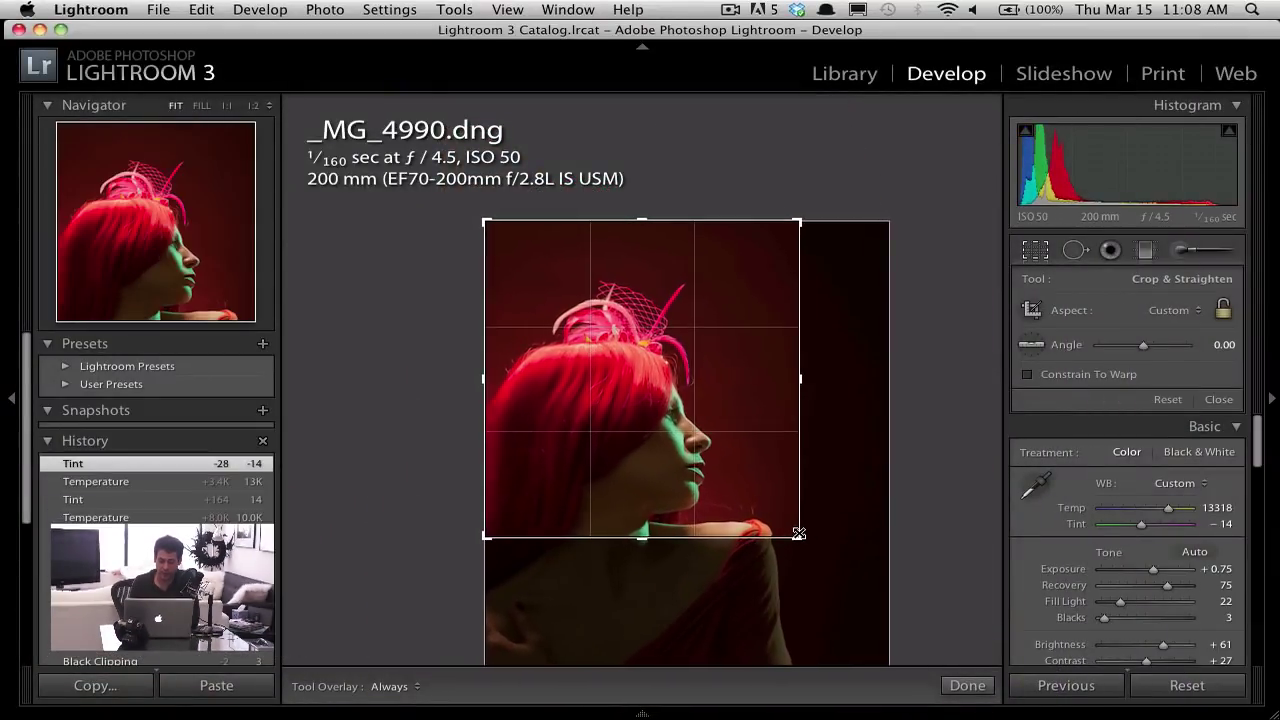
Crop tightly around her face, hair and bare shoulder, then refine and reapply the crop
drag(730, 480, 713, 415)
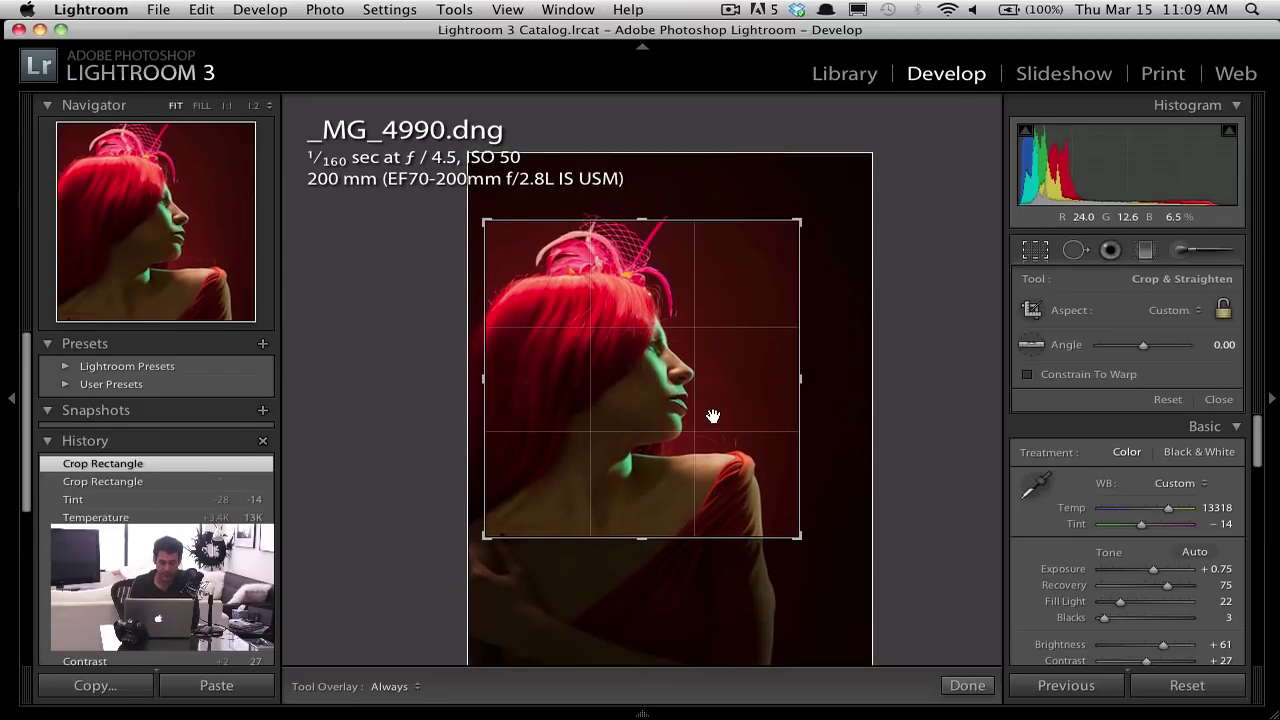
drag(797, 220, 806, 213)
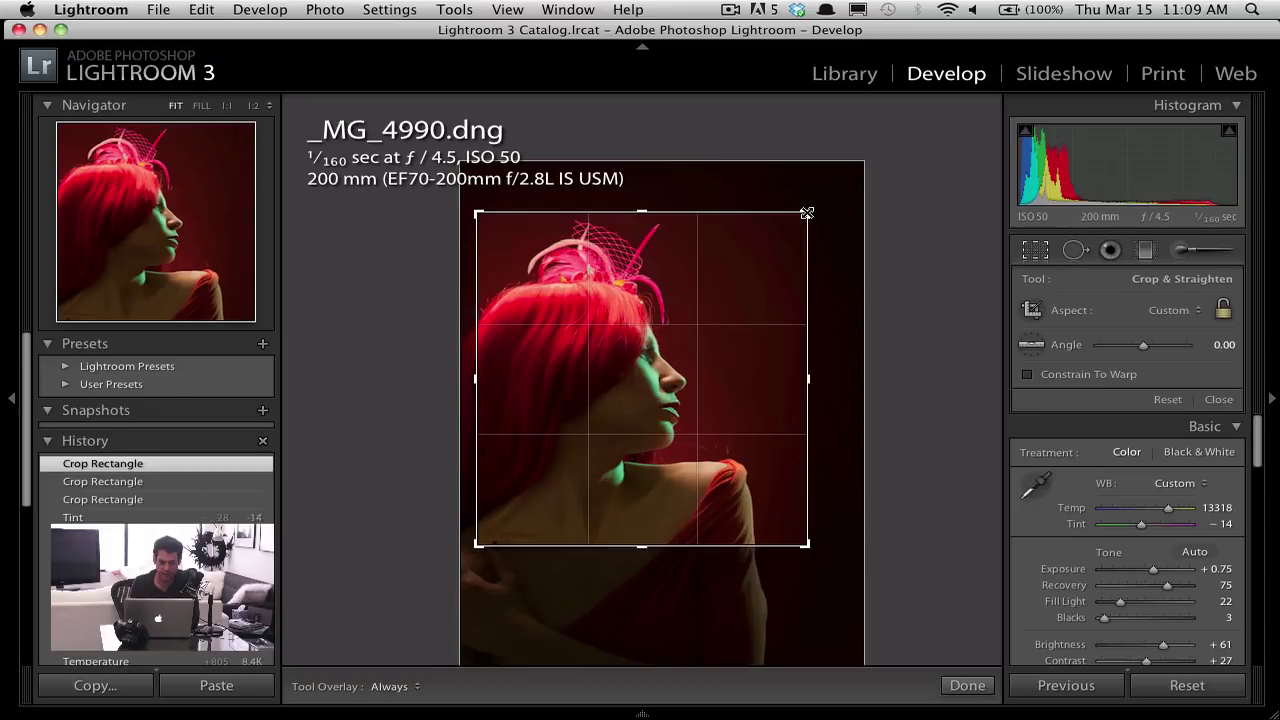
key(Return)
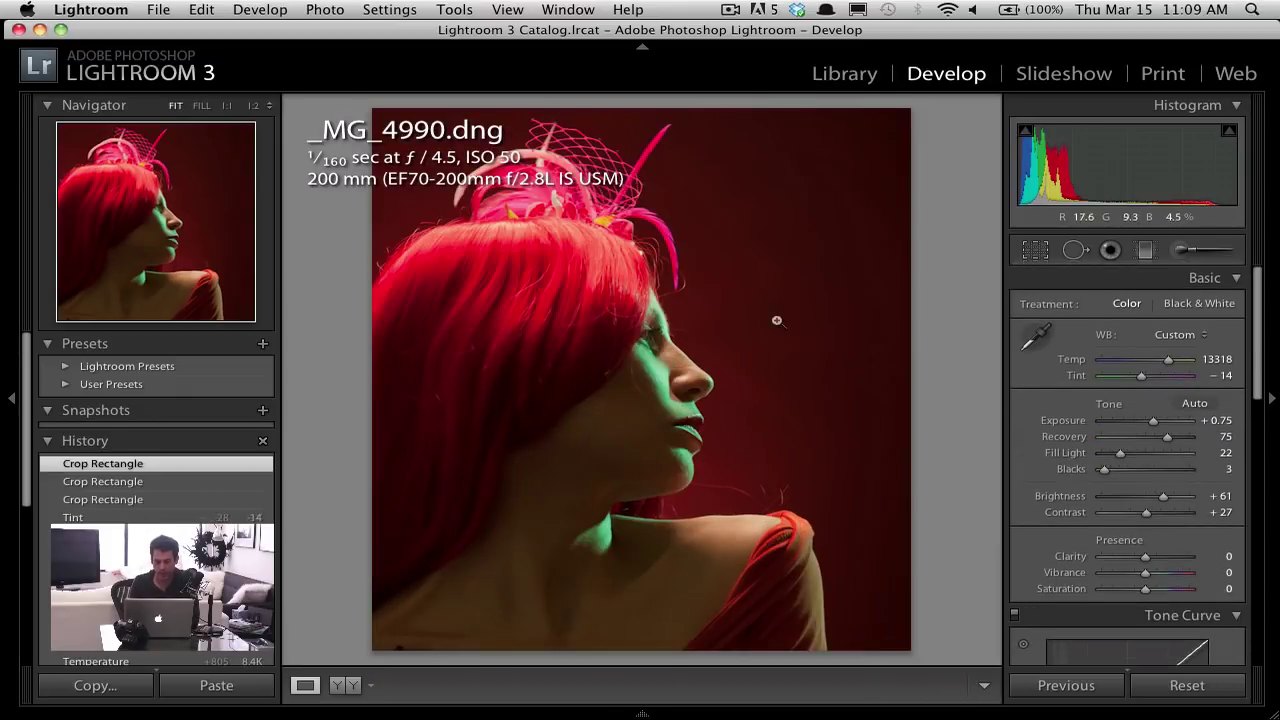
key(r)
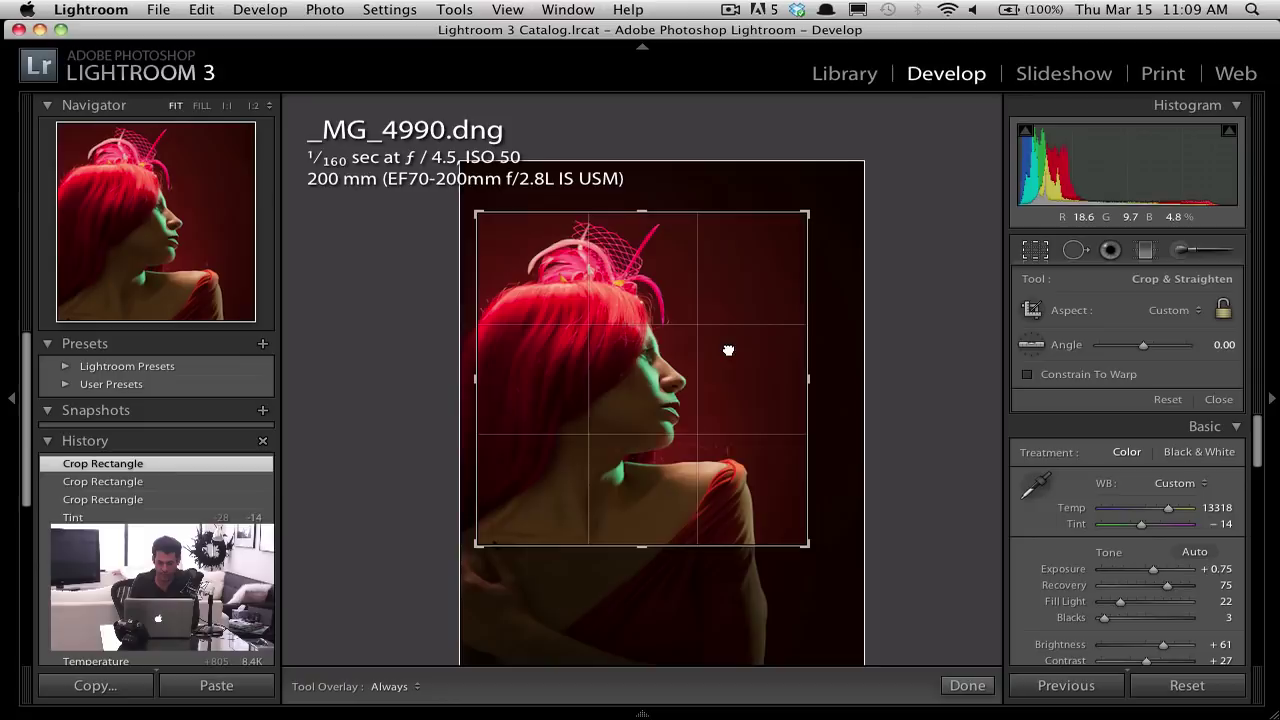
mouse_move(729, 347)
mouse_down()
mouse_move(740, 349)
mouse_move(715, 349)
mouse_up()
key(Return)
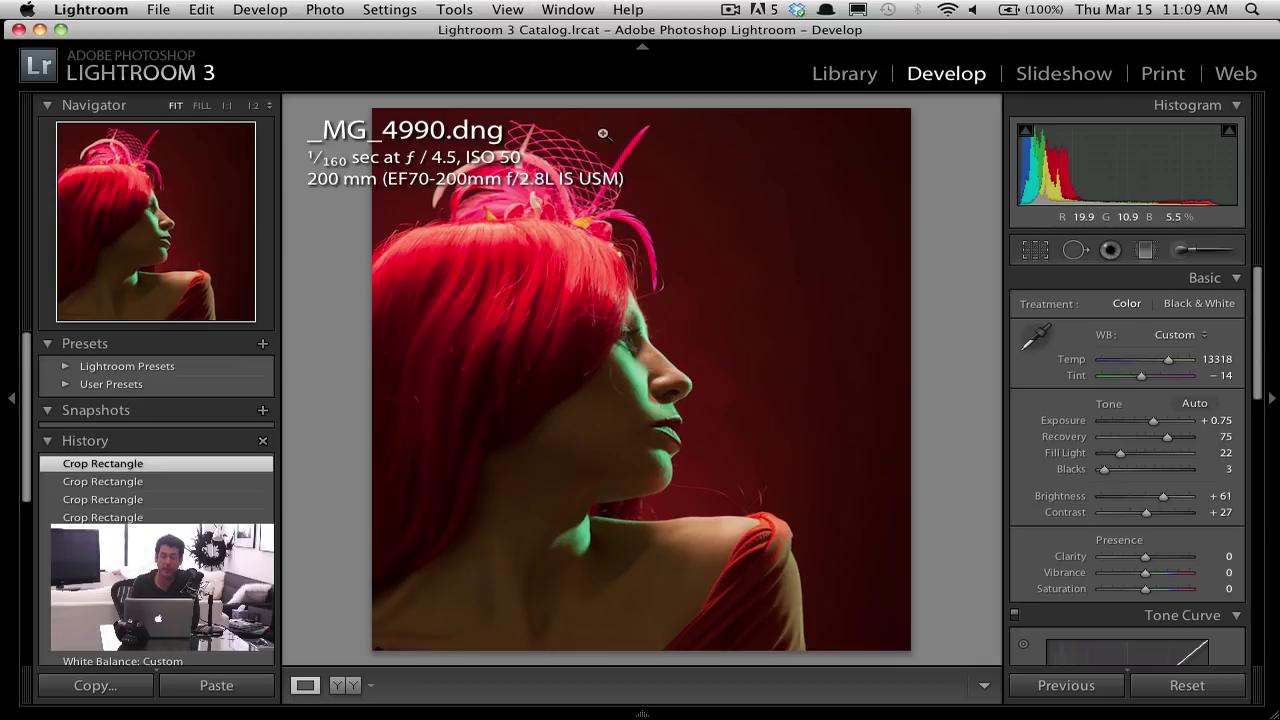
Reveal _MG_4990.dng in Finder, open it in Camera Raw, and compare with Lightroom
right_click(615, 265)
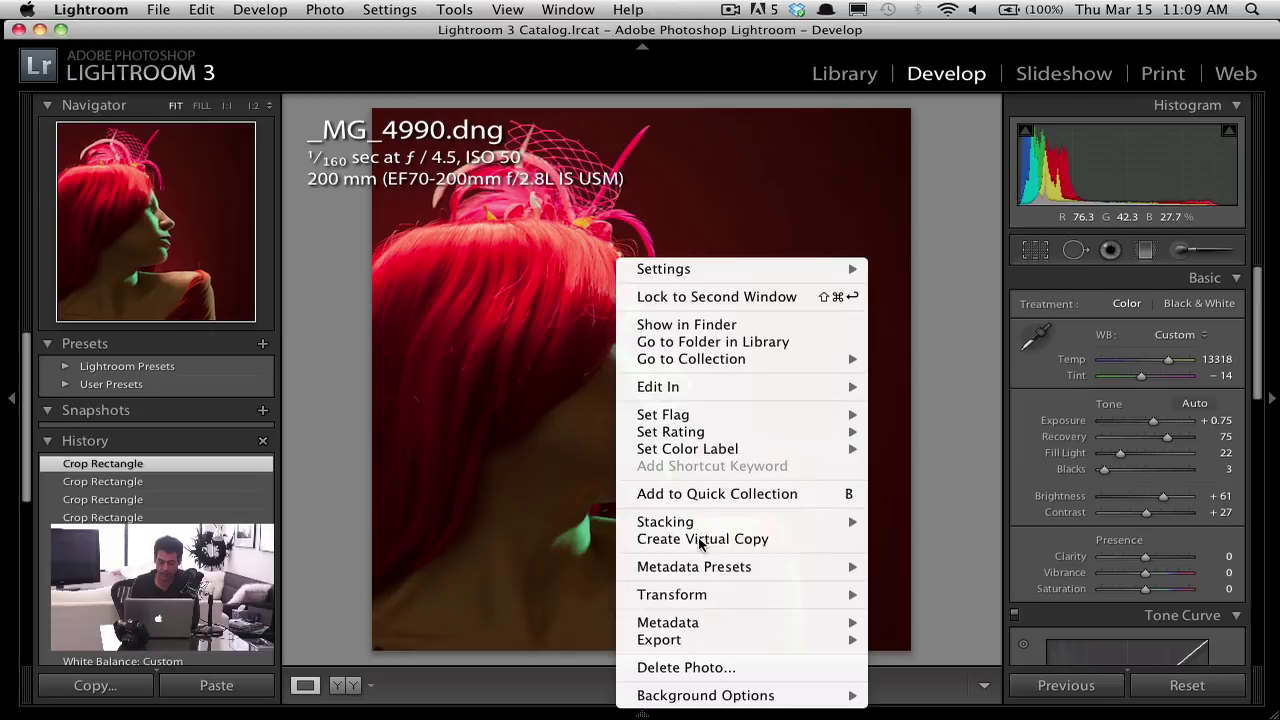
mouse_move(700, 568)
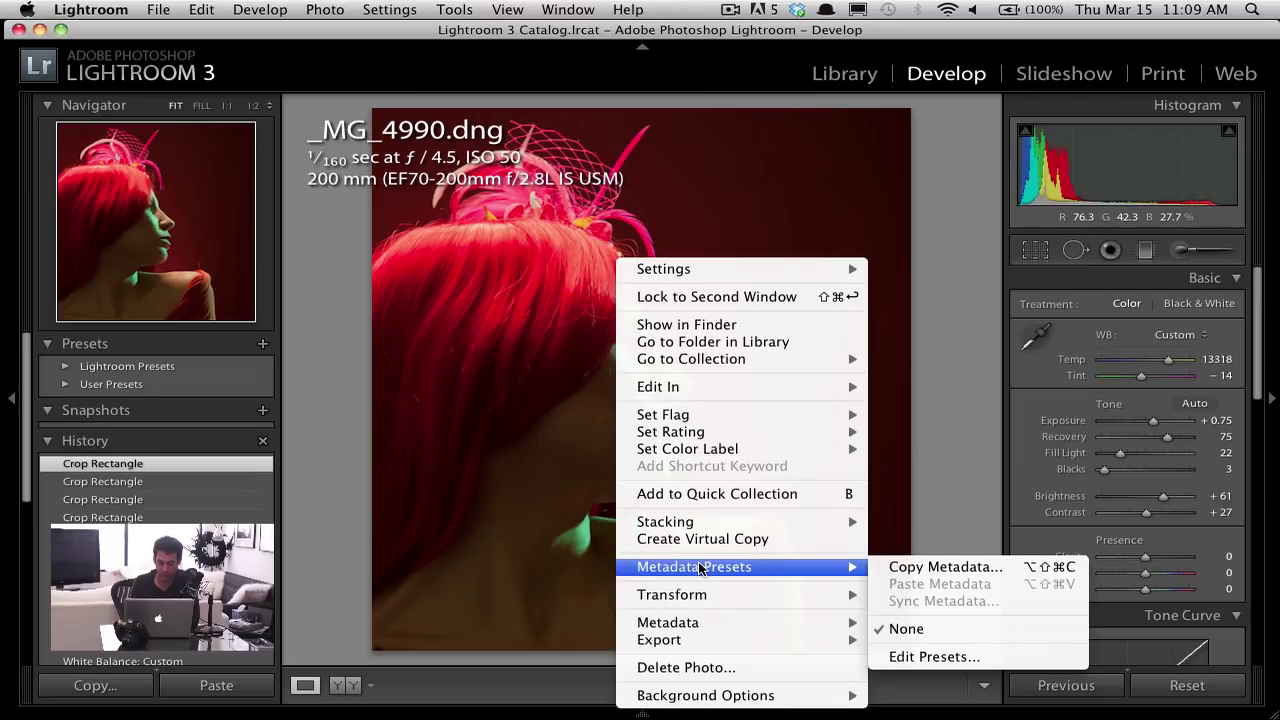
click(694, 325)
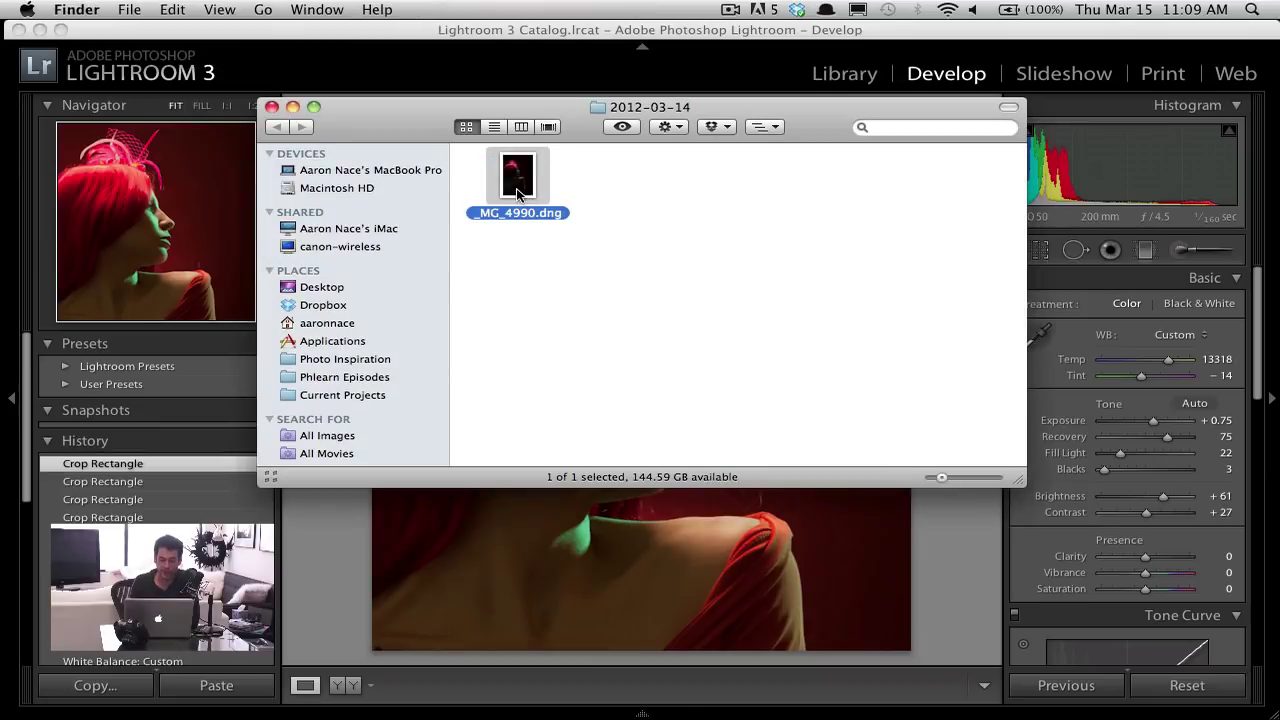
double_click(519, 189)
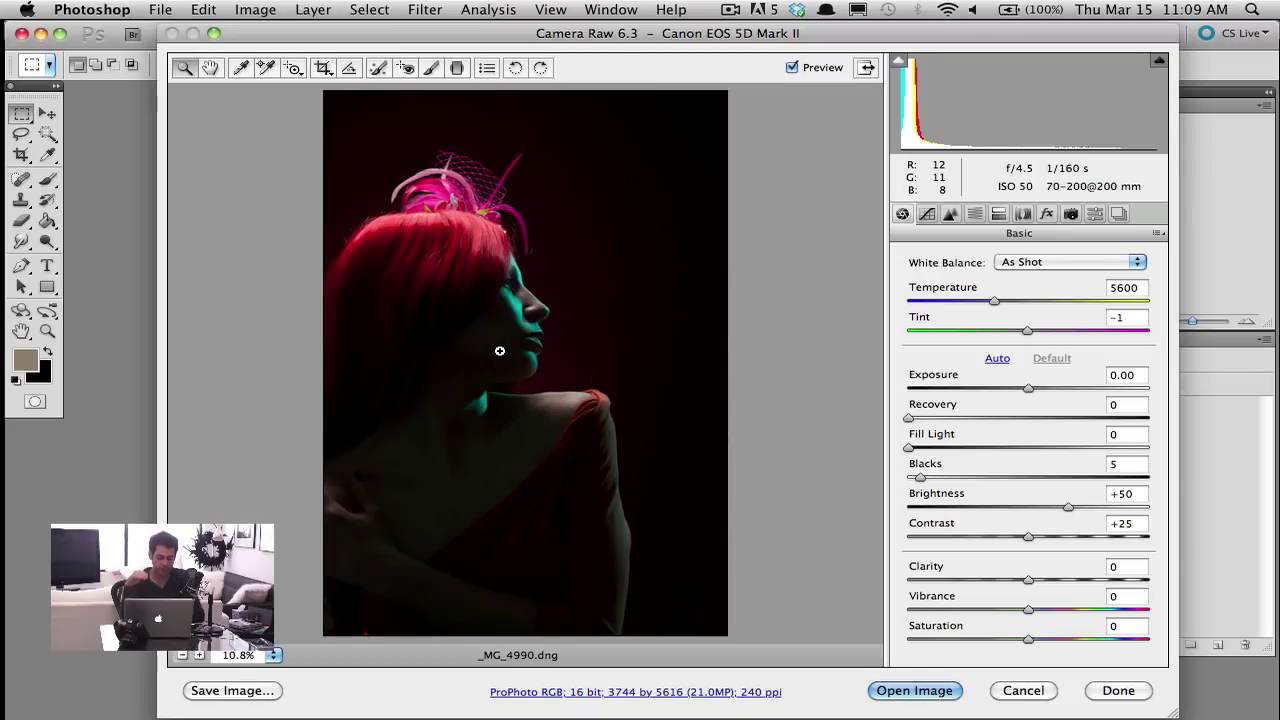
key(super+Tab)
key(super+Tab)
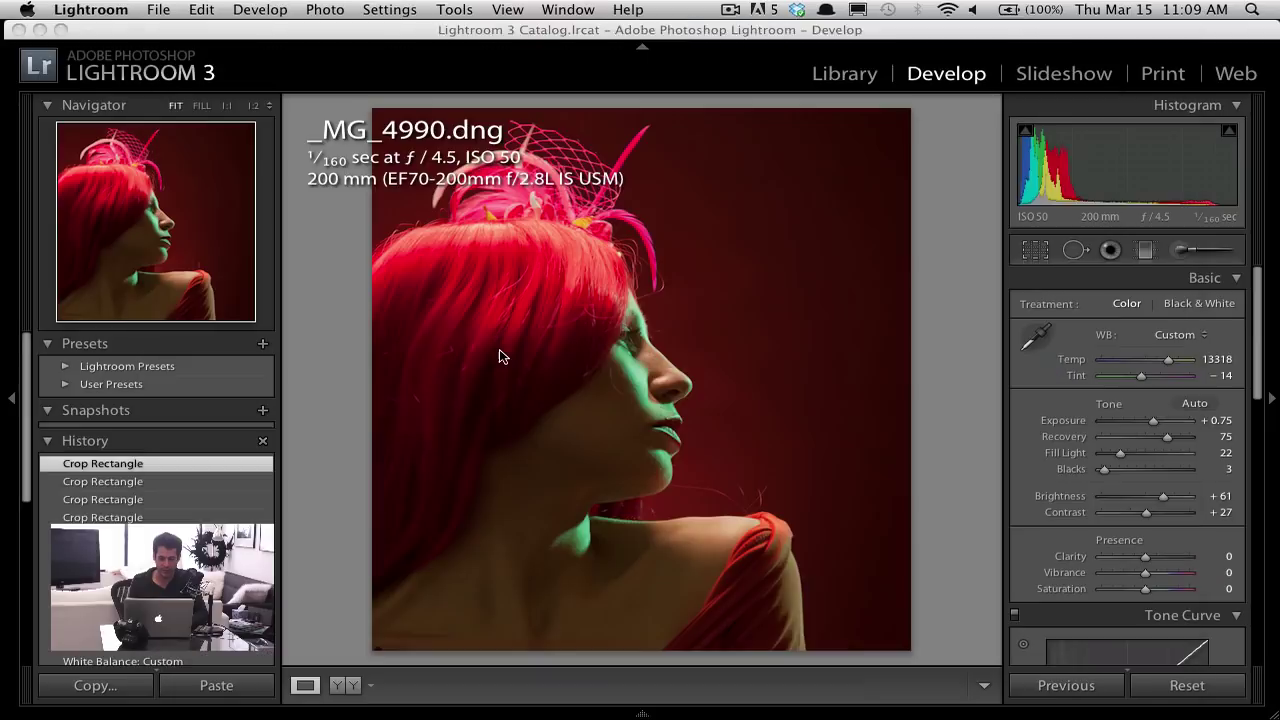
key(super+Tab)
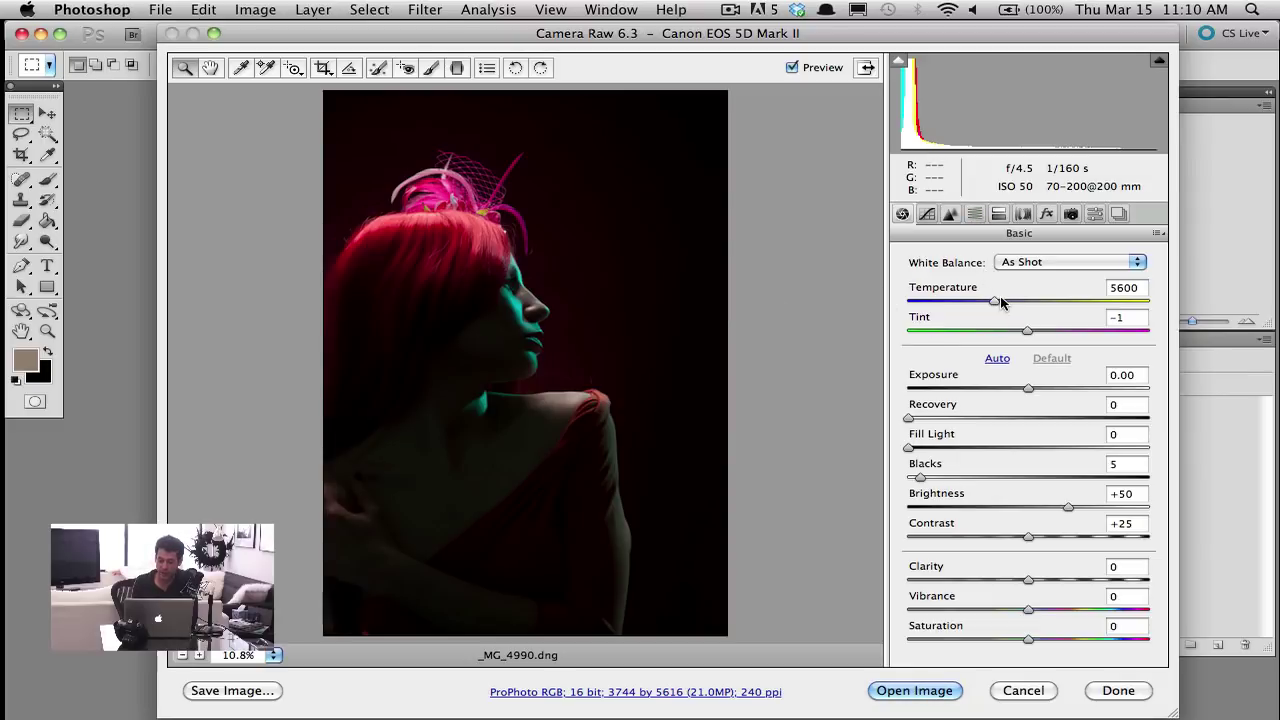
Warm Temperature, set Tint +19, Exposure +1.20, Recovery 66 and Fill Light 24
drag(1002, 296, 1029, 299)
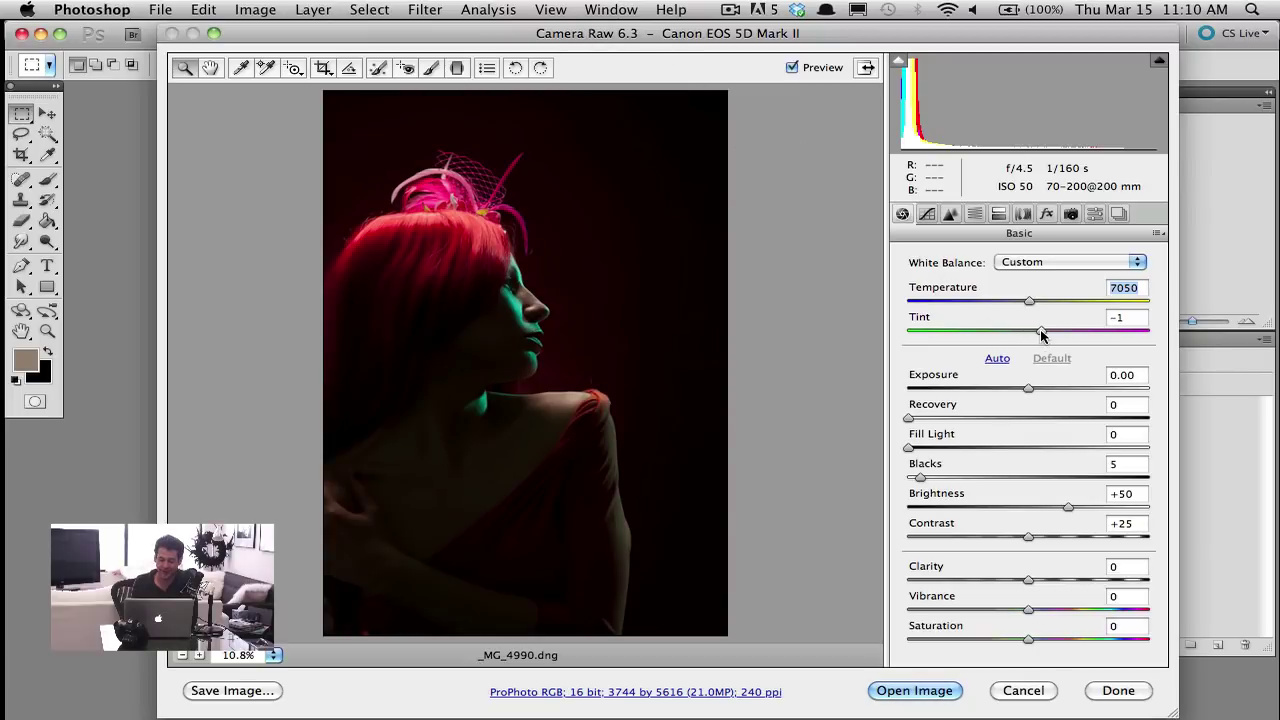
drag(1035, 331, 1050, 331)
drag(1030, 389, 1064, 389)
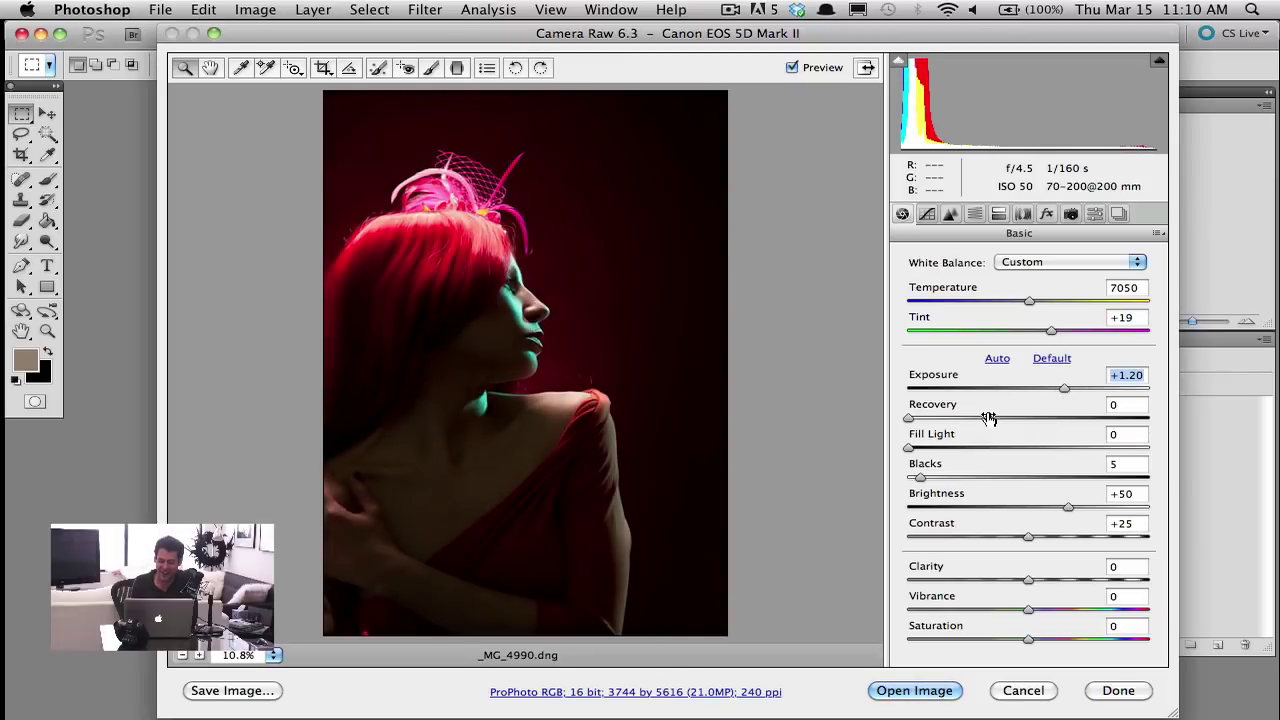
drag(999, 415, 1067, 415)
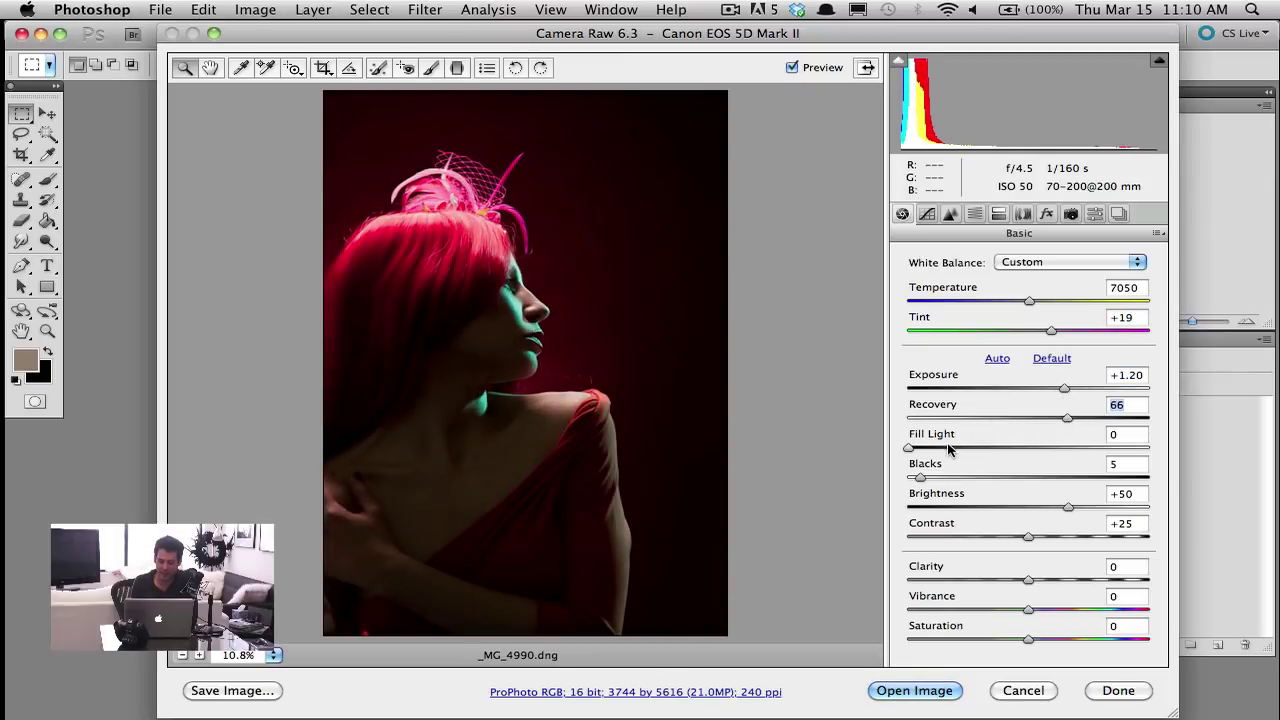
drag(950, 449, 966, 452)
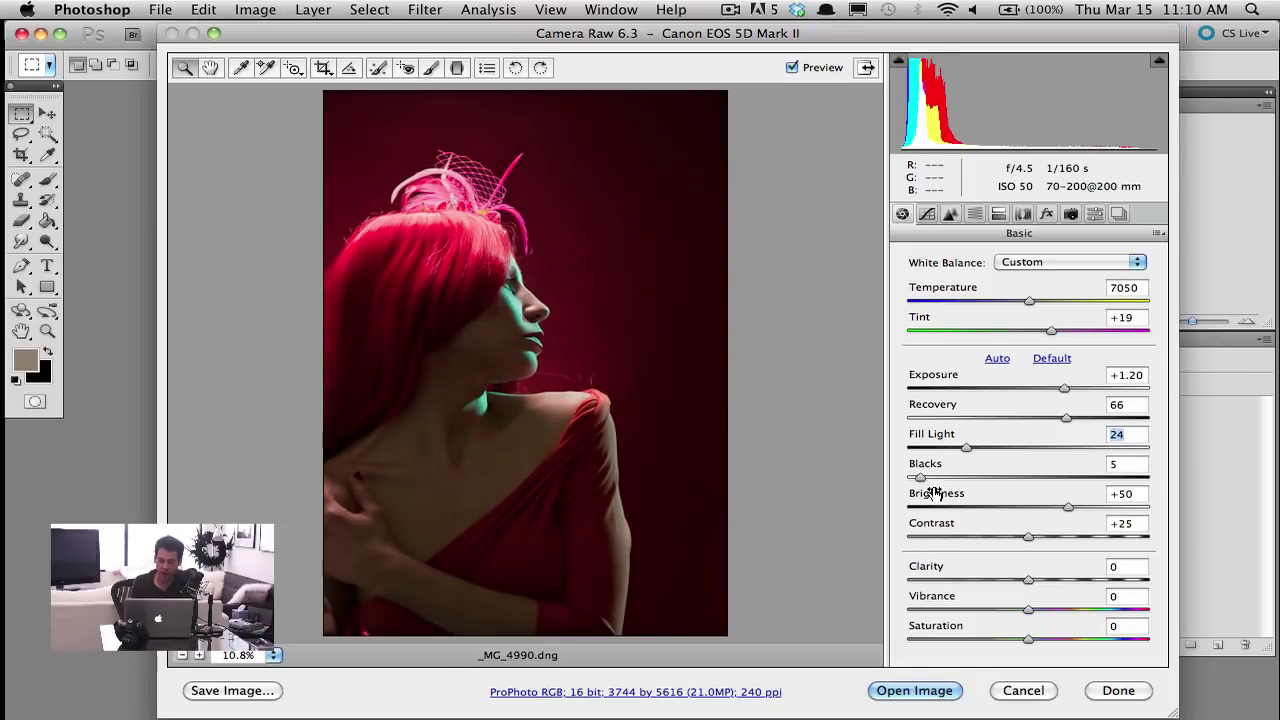
Lower Brightness to about +48, warm Temperature to 10000, and raise Vibrance to +44
drag(1066, 510, 1065, 510)
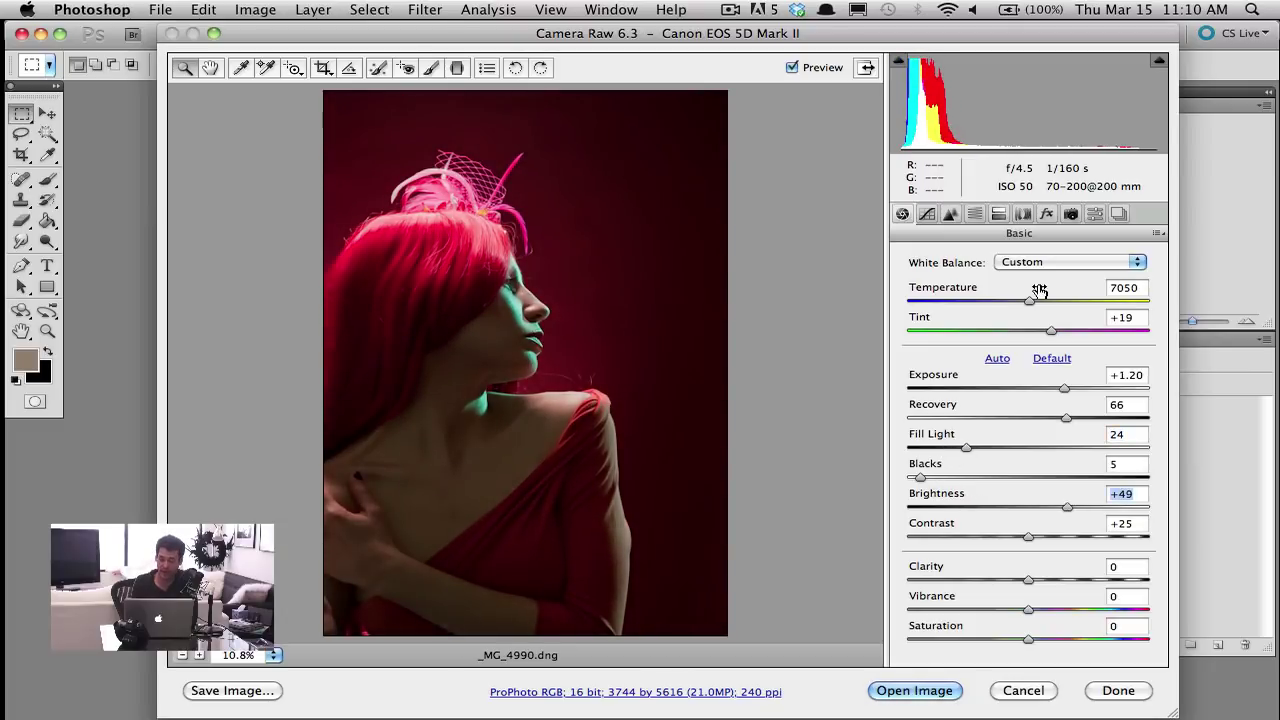
drag(1045, 301, 1076, 303)
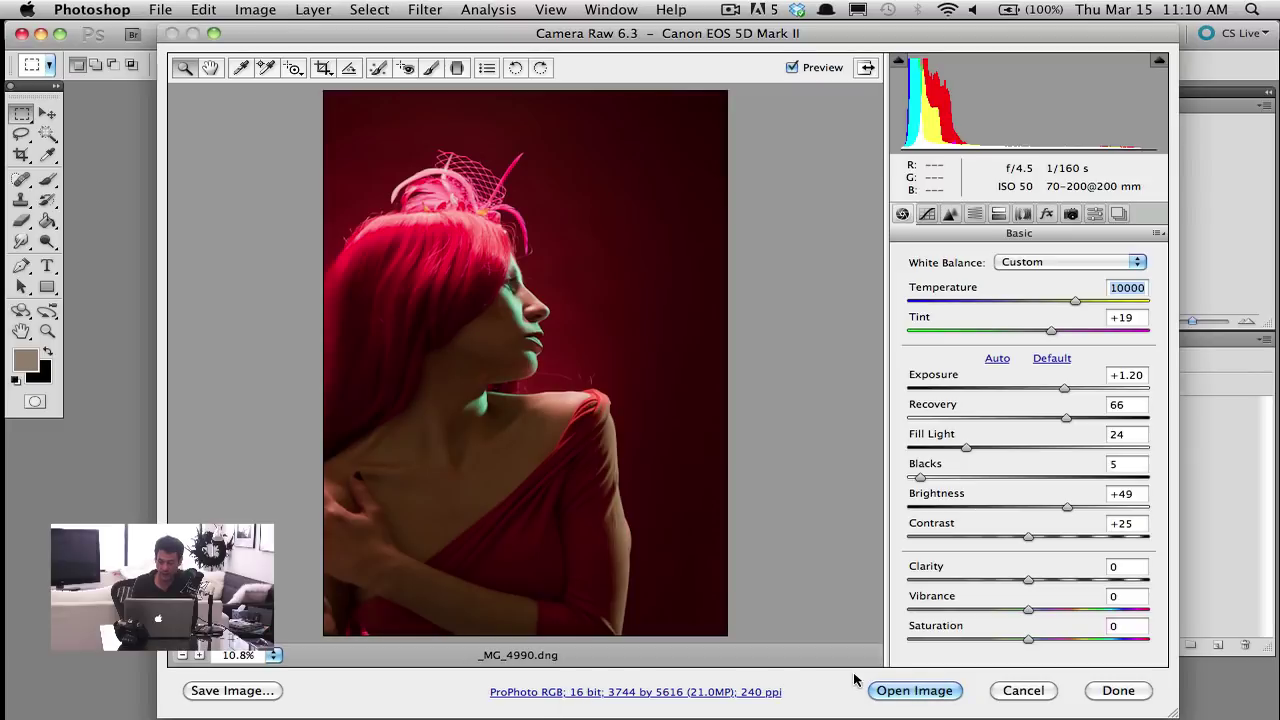
drag(1030, 609, 1080, 619)
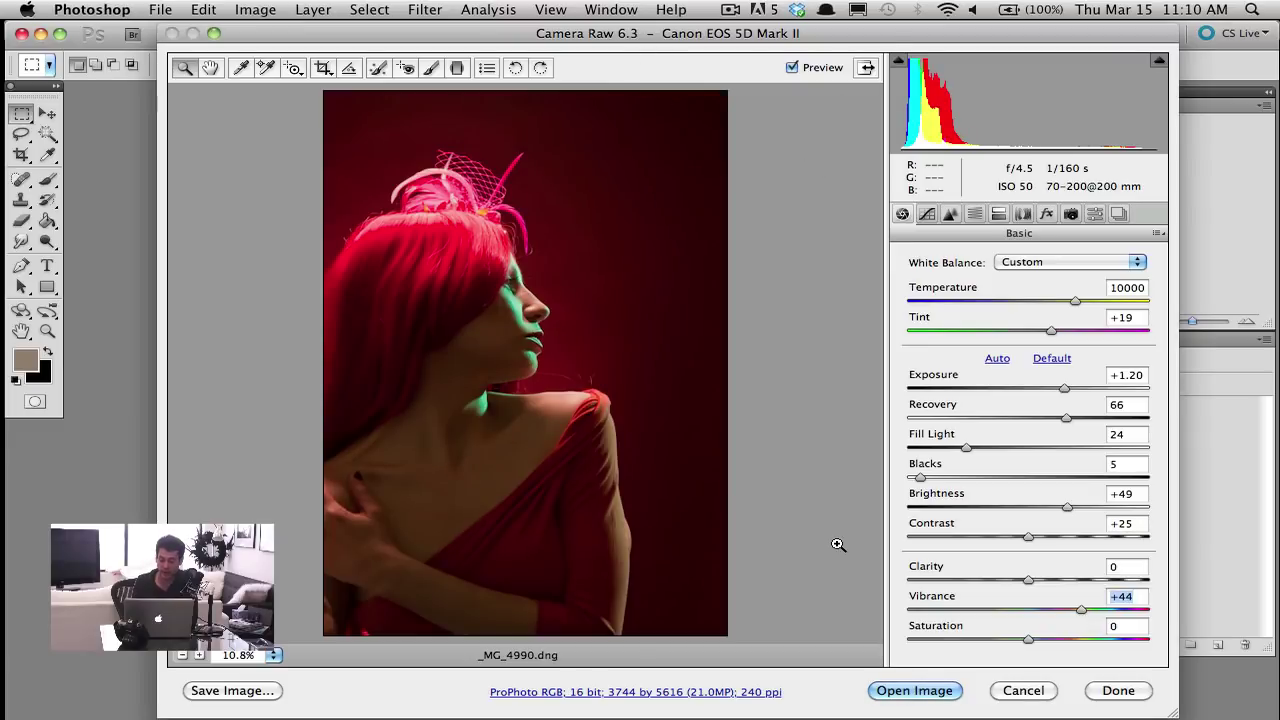
Open the Camera Raw-adjusted _MG_4990 portrait in Photoshop, centred, full-screen at 16.7% zoom
click(914, 690)
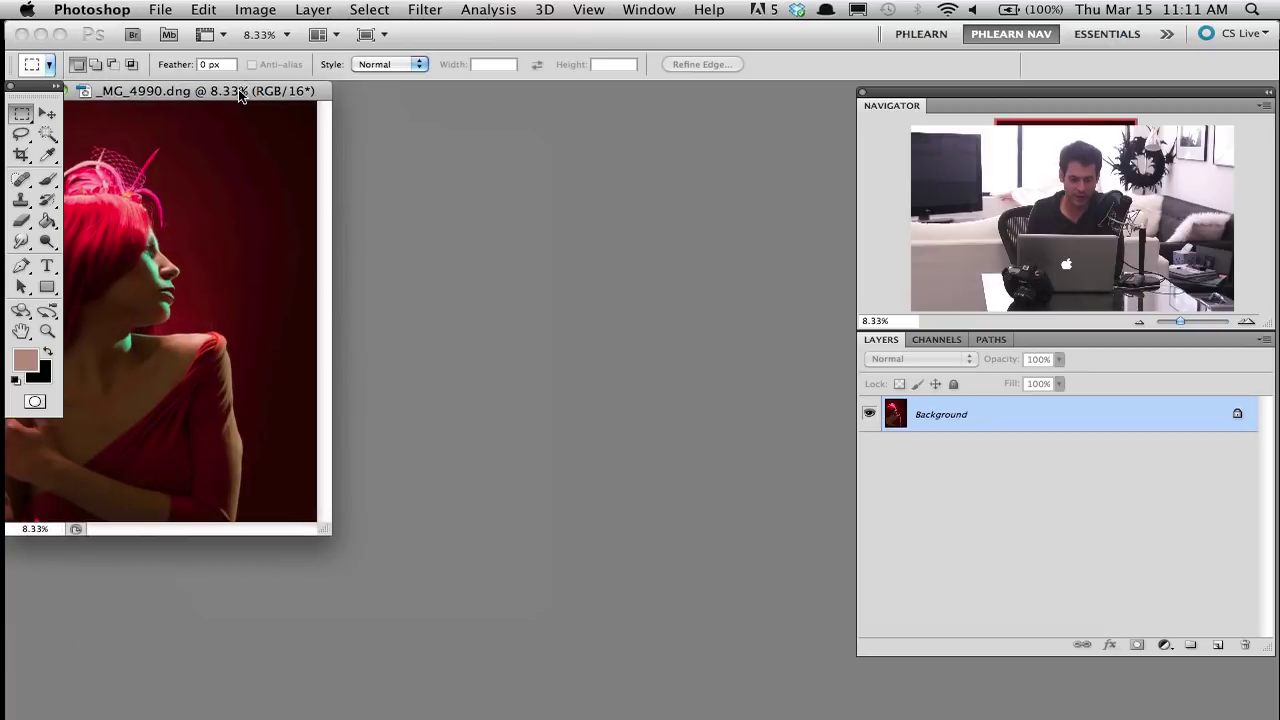
drag(240, 95, 519, 153)
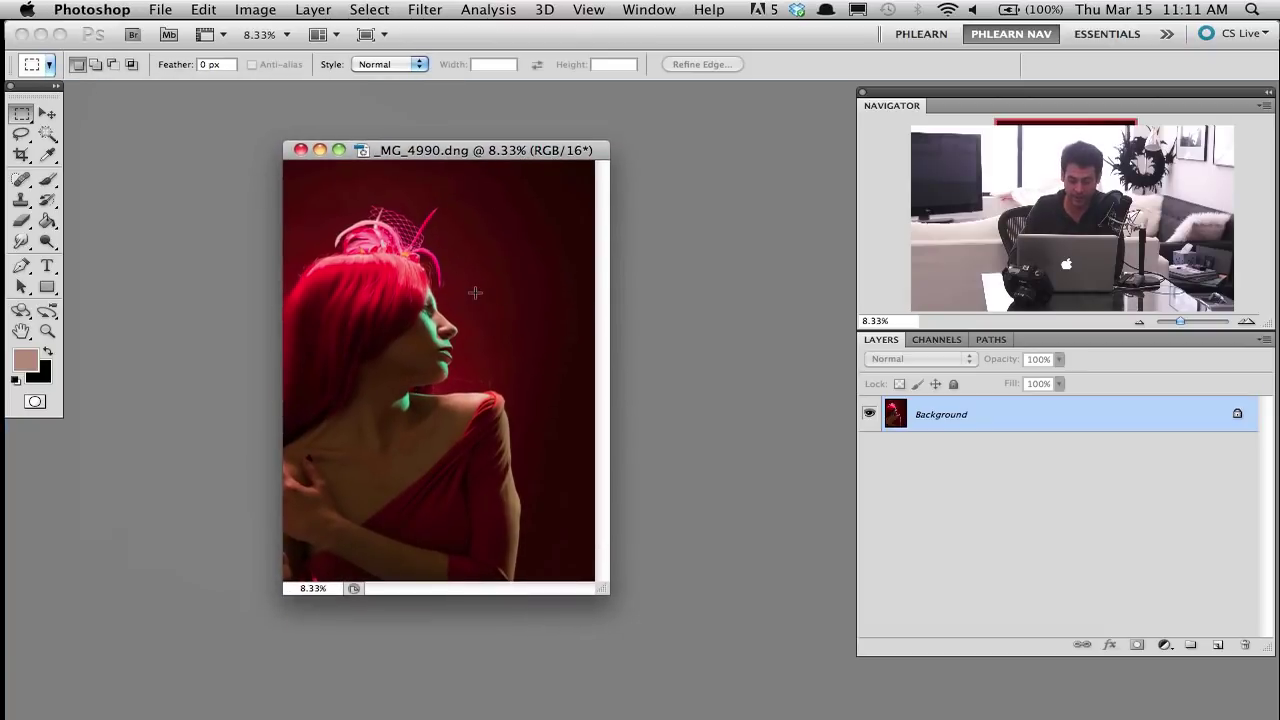
key(f)
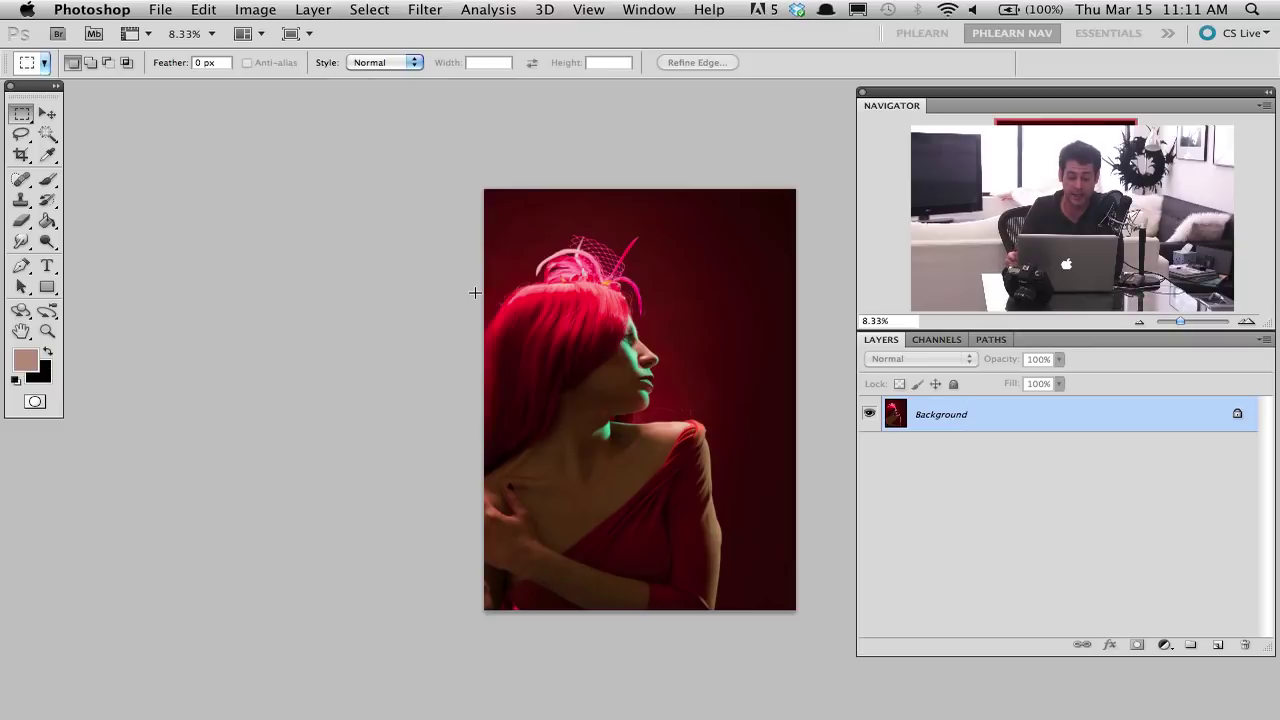
key(super+equal)
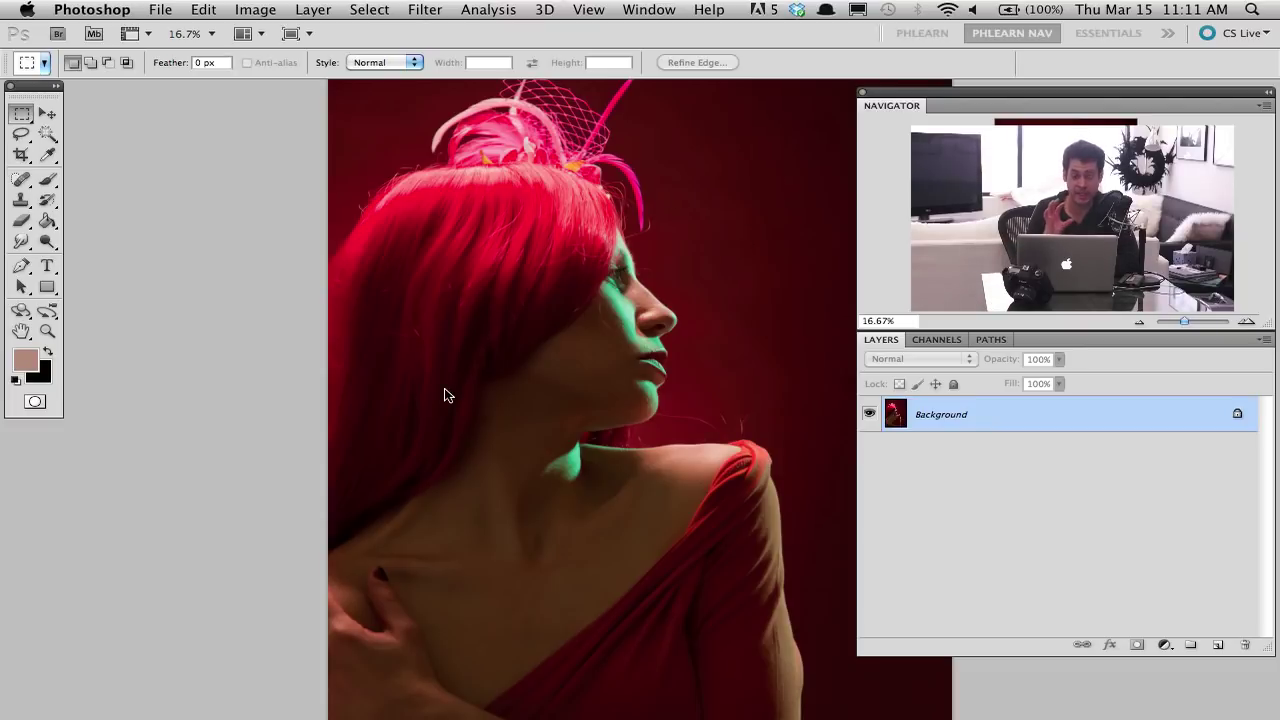
click(236, 9)
Change the portrait's image mode to 8 Bits/Channel
mouse_move(280, 42)
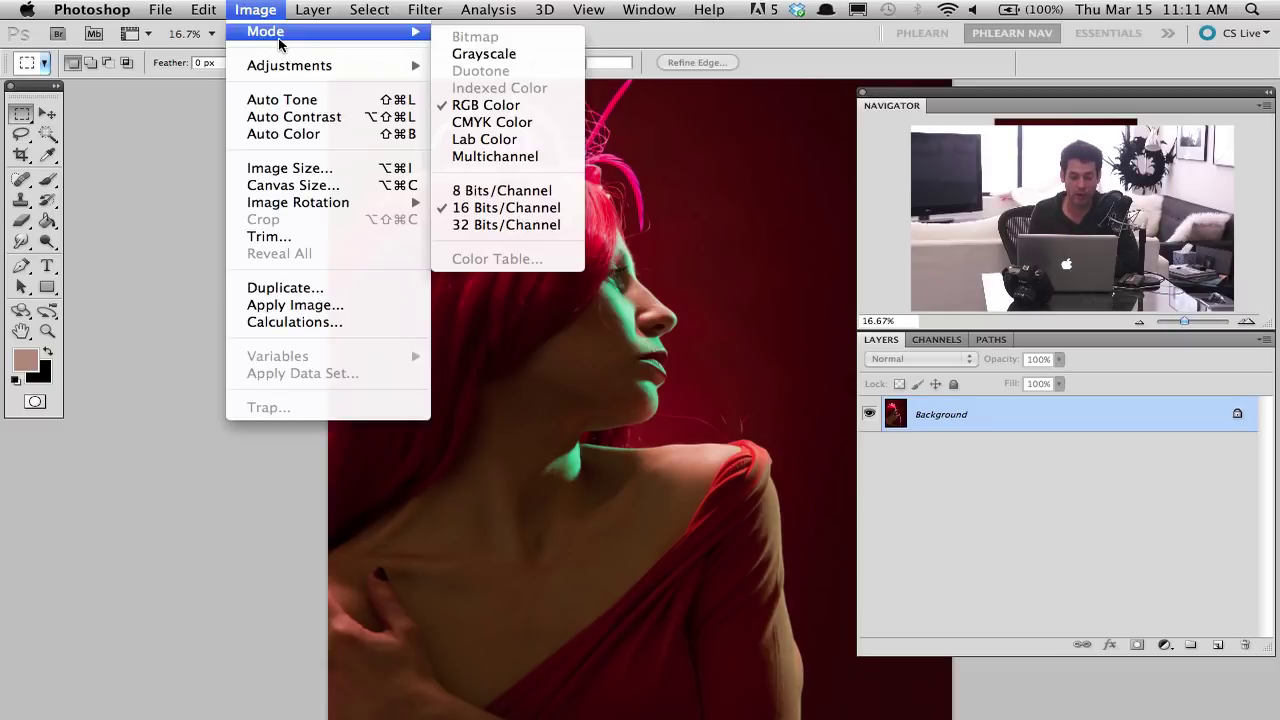
click(447, 190)
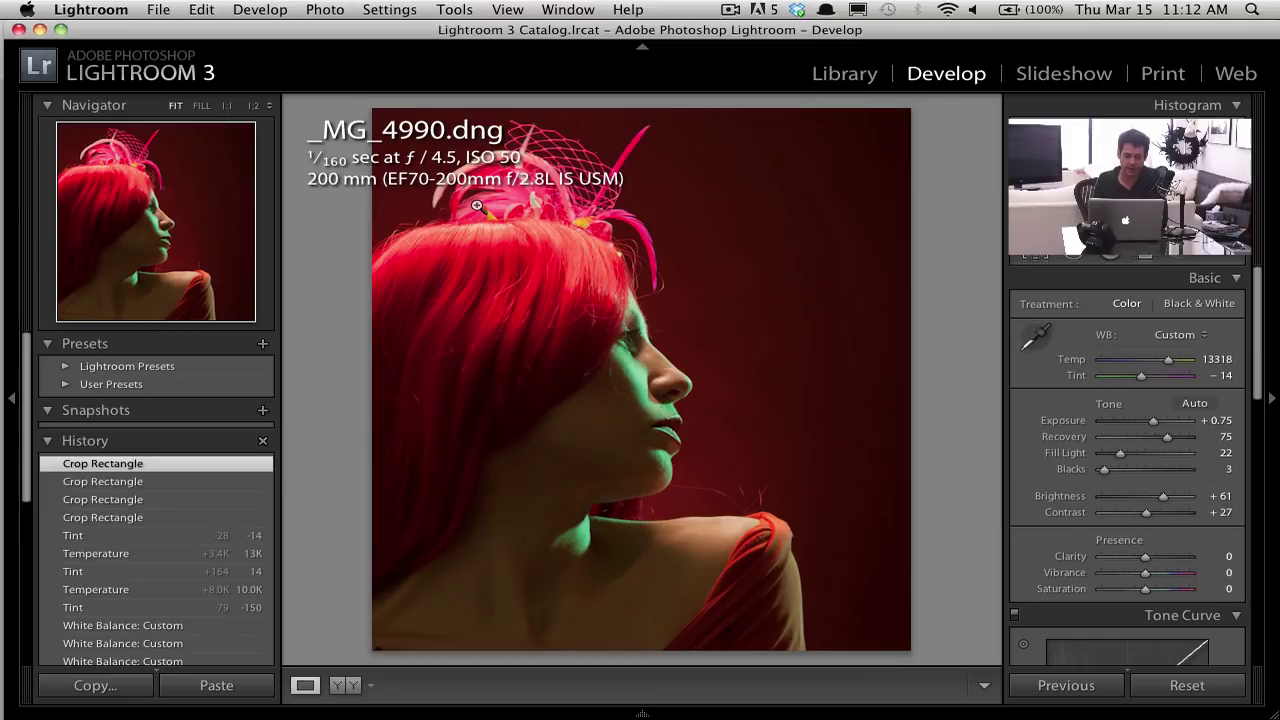
Start exporting the photo into a subfolder named 'raw conversion'
right_click(590, 292)
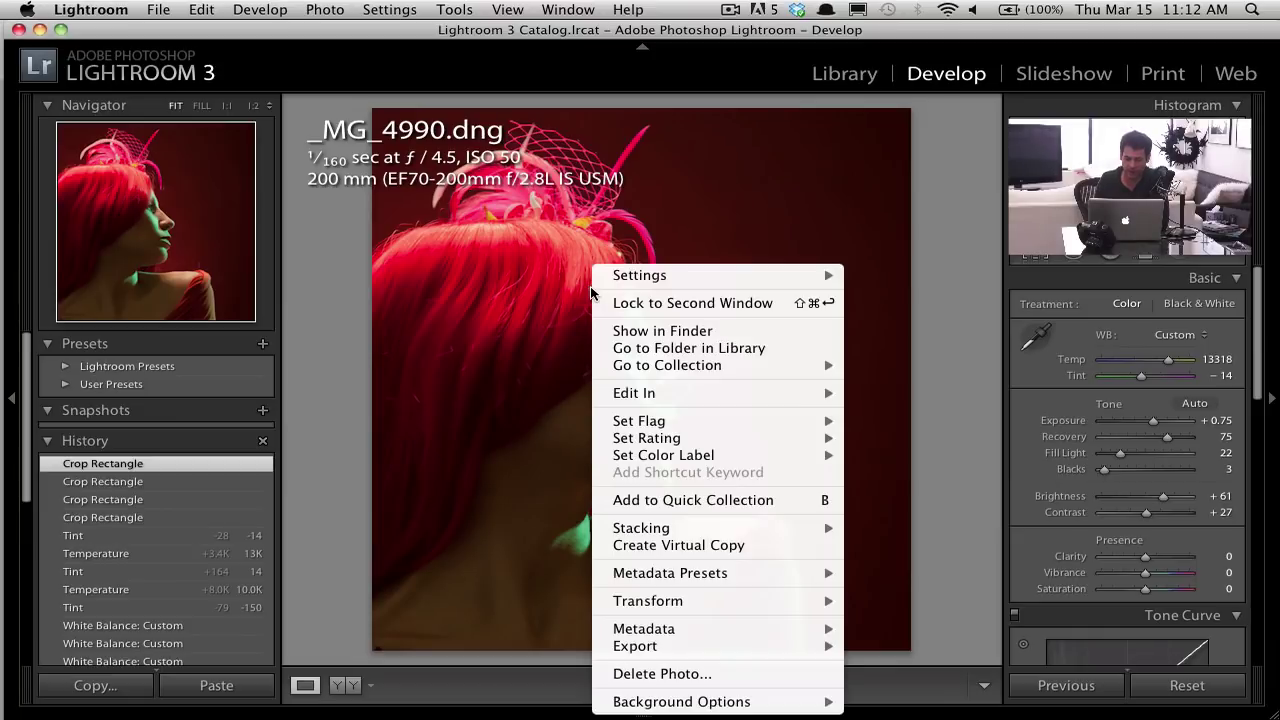
mouse_move(697, 648)
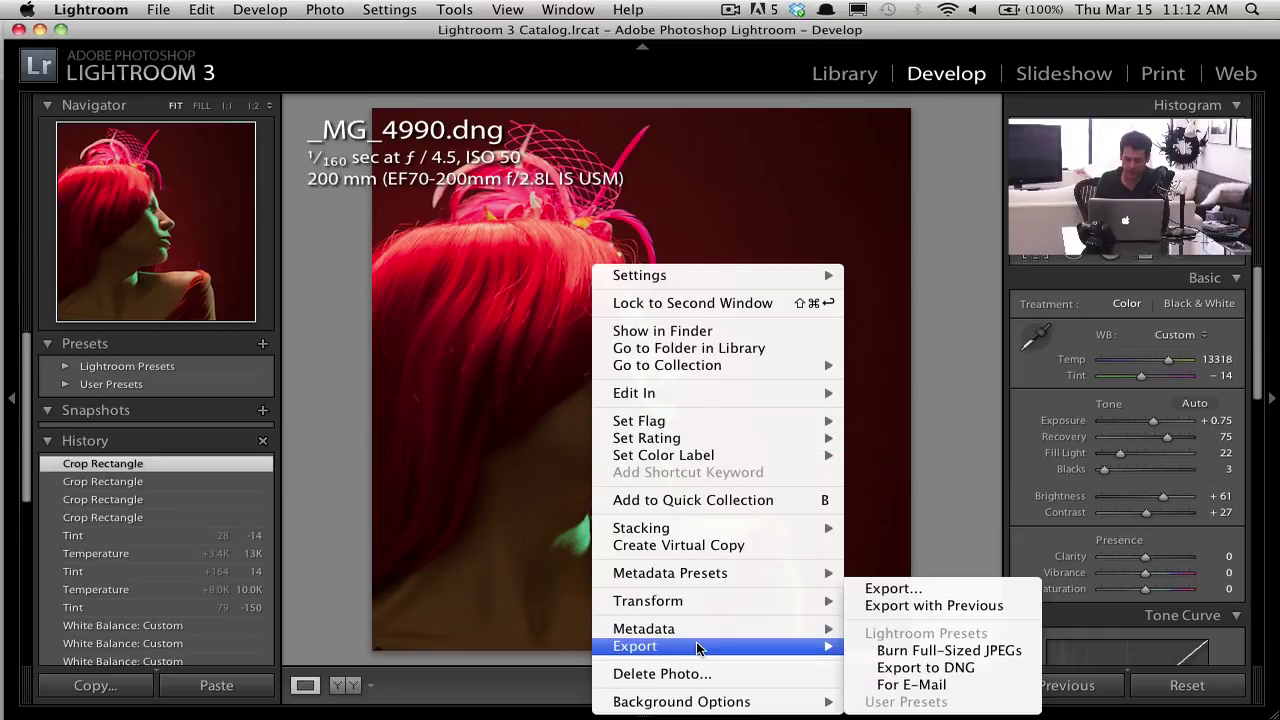
click(955, 592)
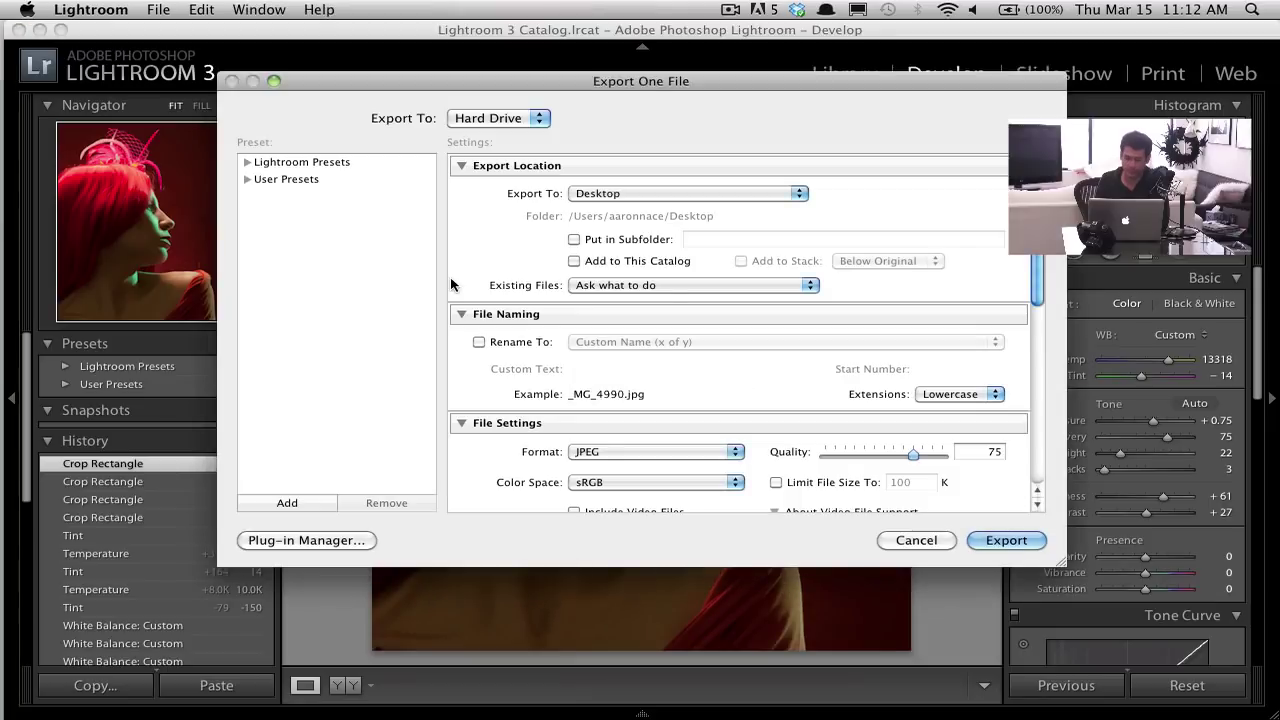
click(619, 241)
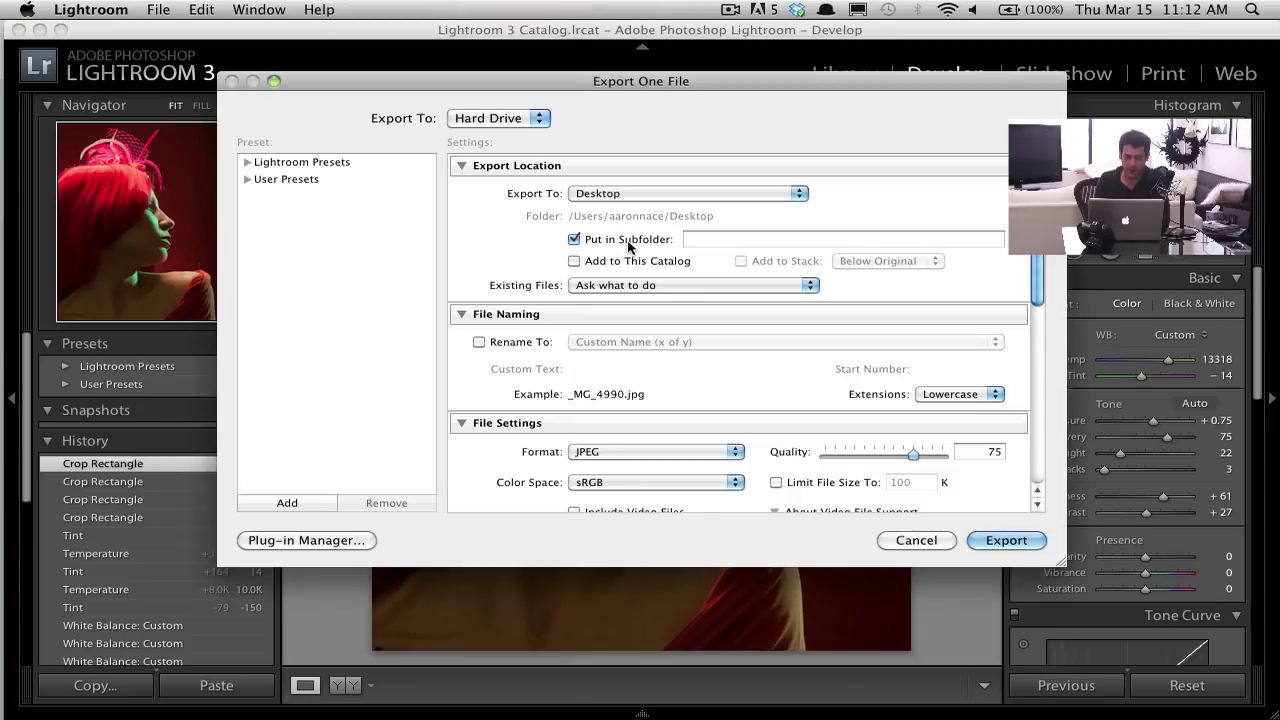
text(r)
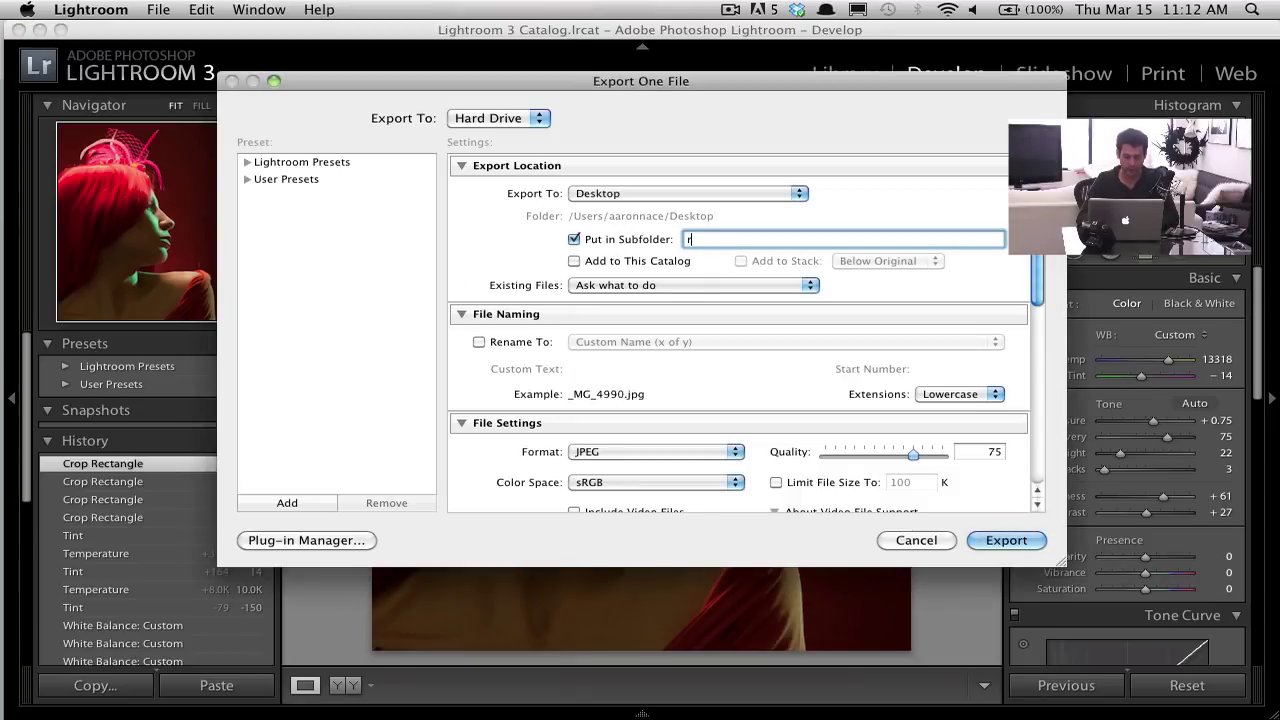
text(aw conversion)
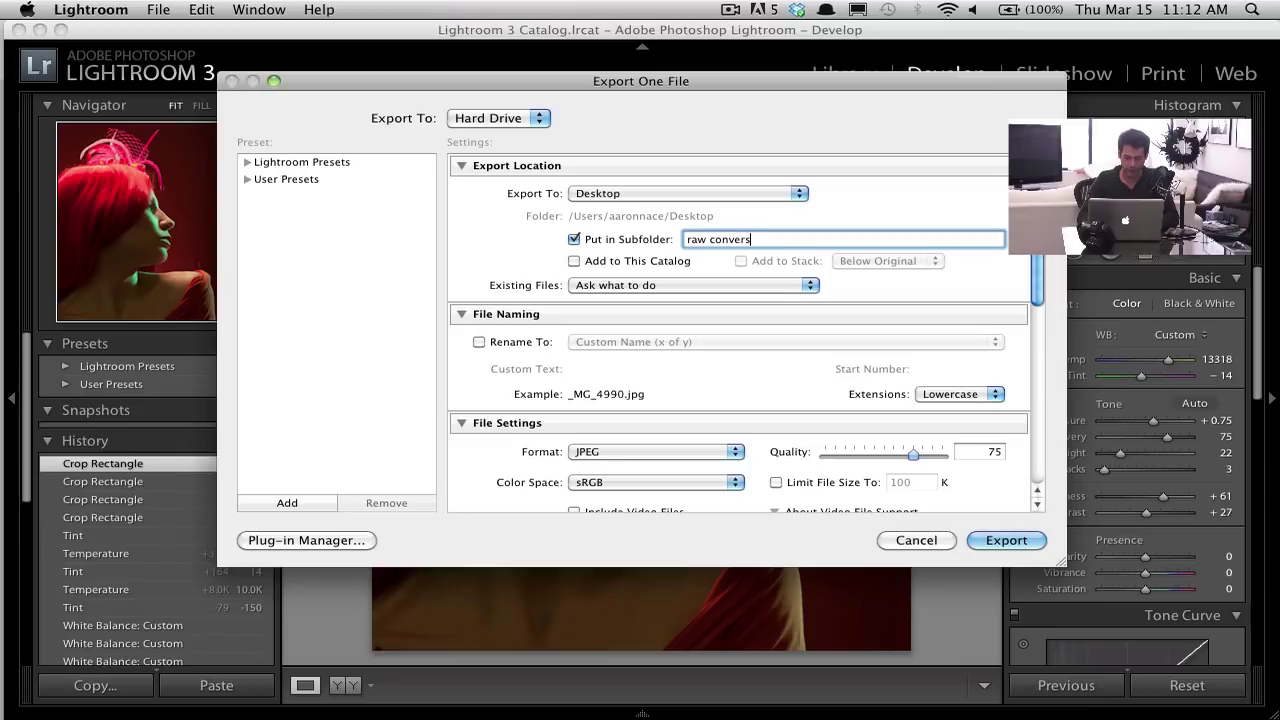
Keep JPEG format and sRGB colour space, and export the photo
click(676, 456)
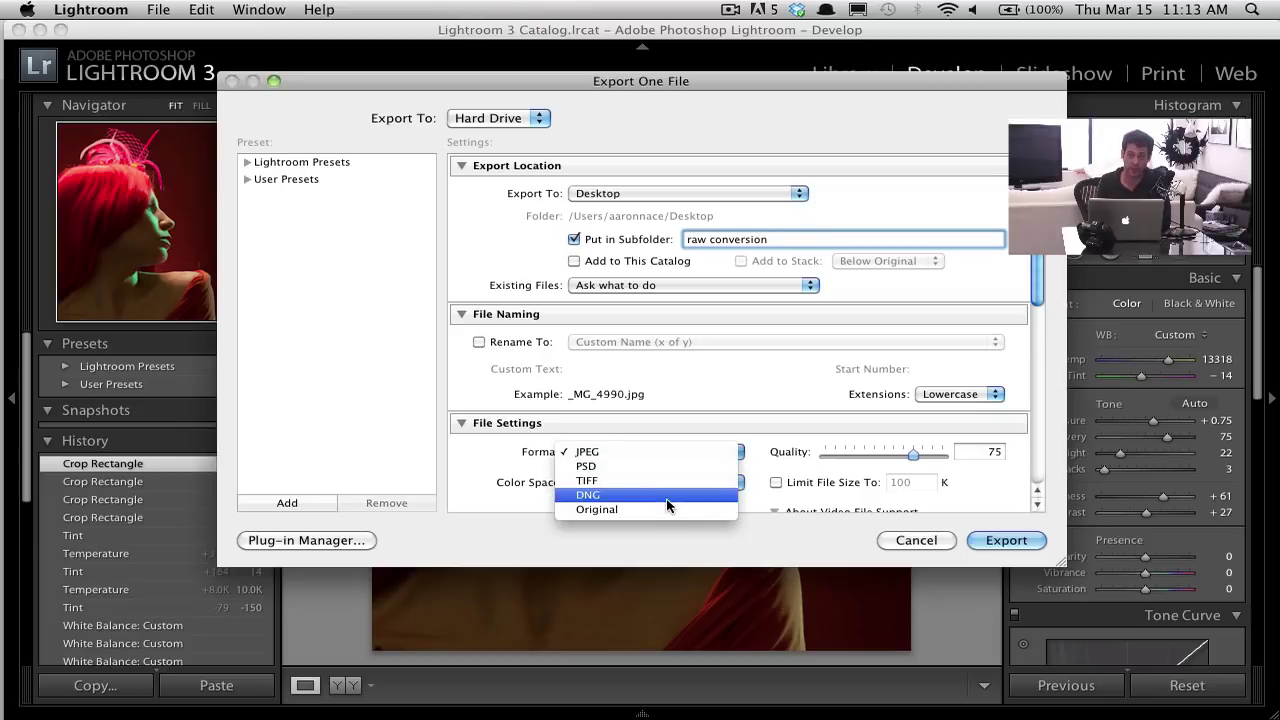
click(646, 452)
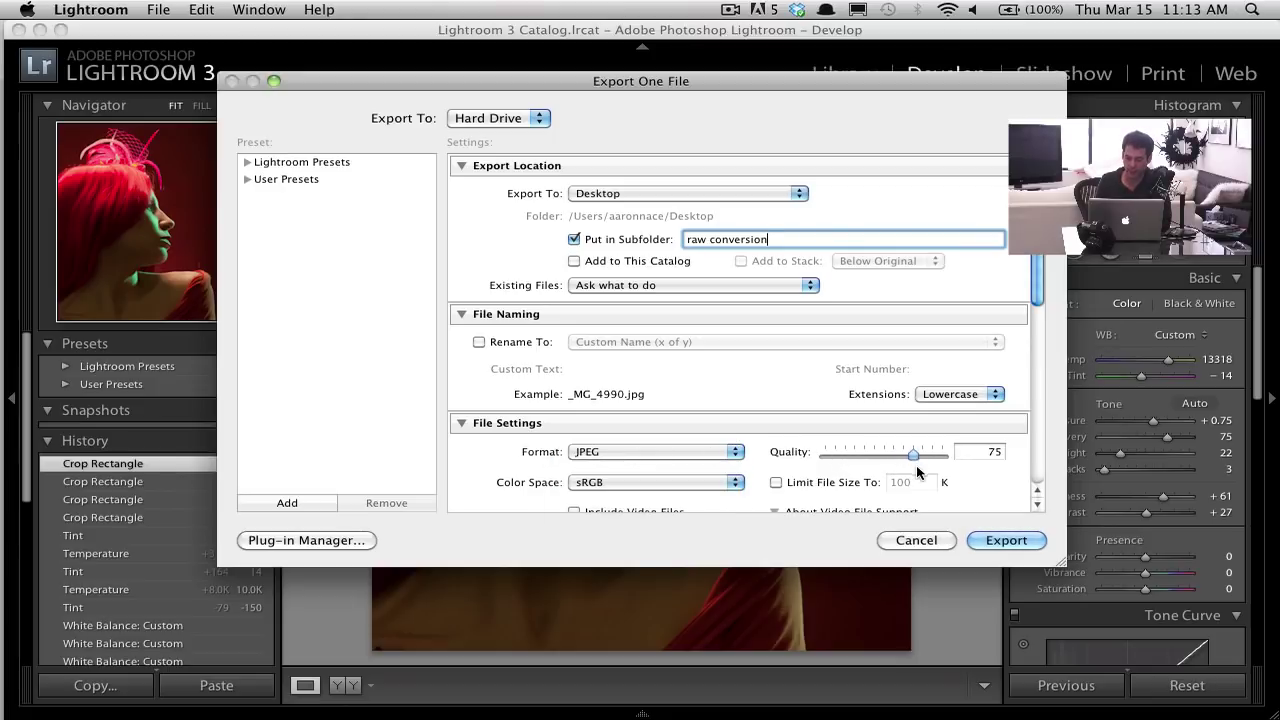
click(614, 484)
click(520, 472)
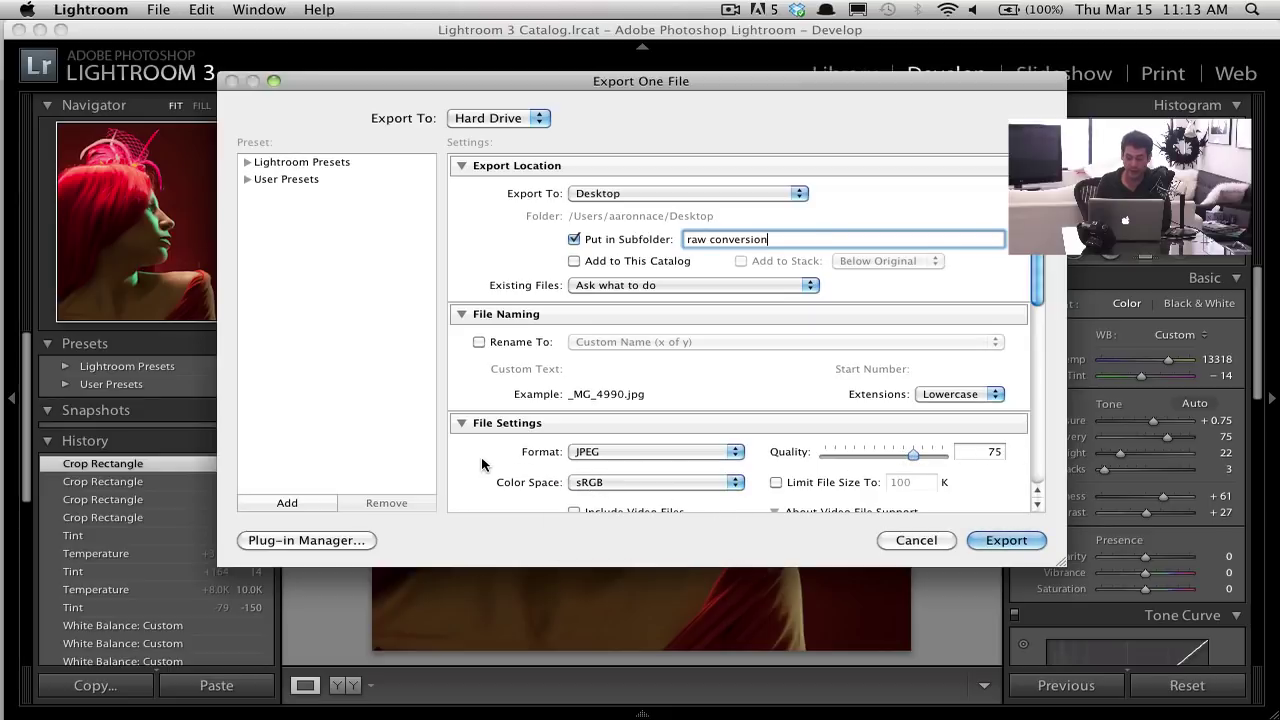
scroll(545, 478, down, 5)
click(983, 541)
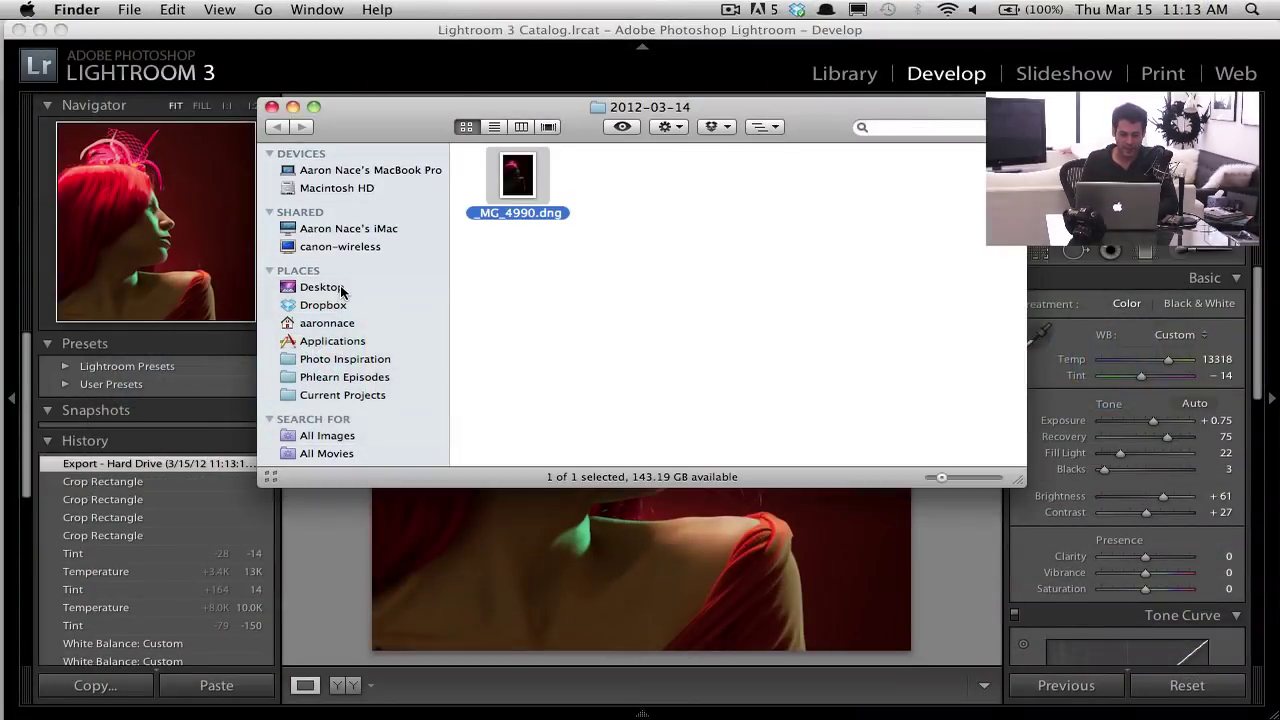
Quick Look _MG_4990.jpg inside the Desktop's raw conversion folder
click(341, 288)
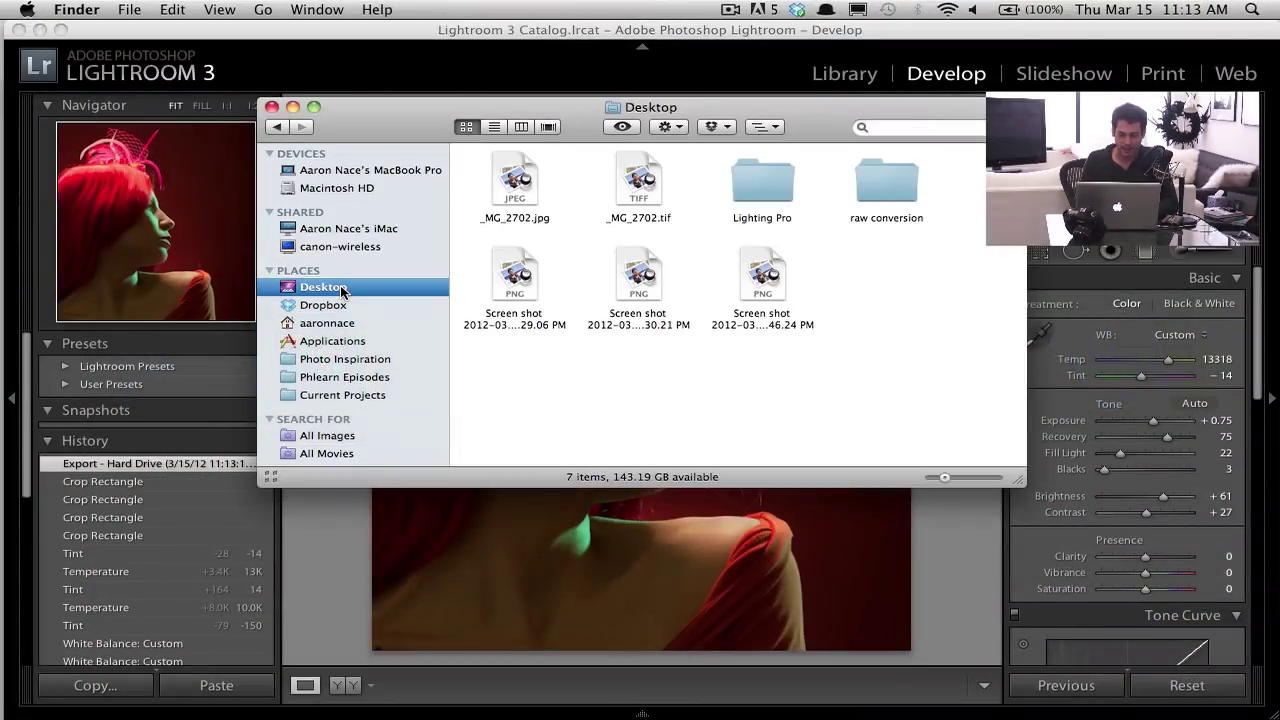
double_click(874, 194)
click(536, 180)
key(space)
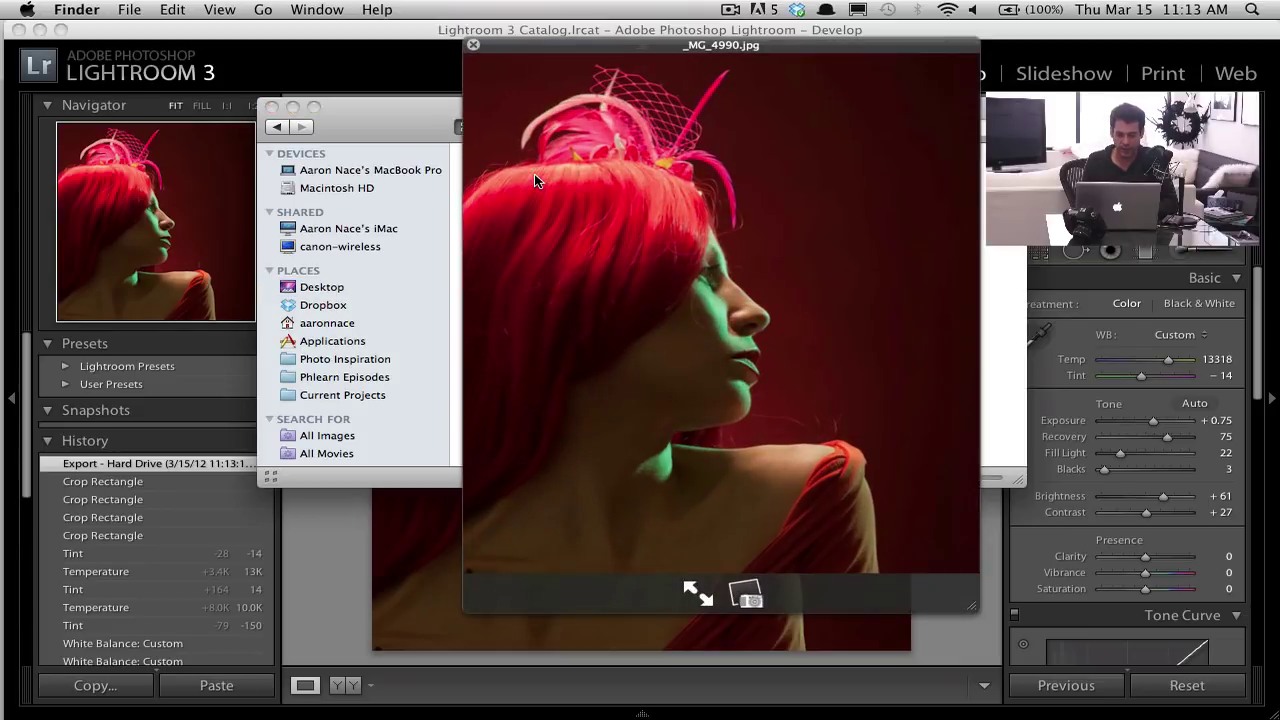